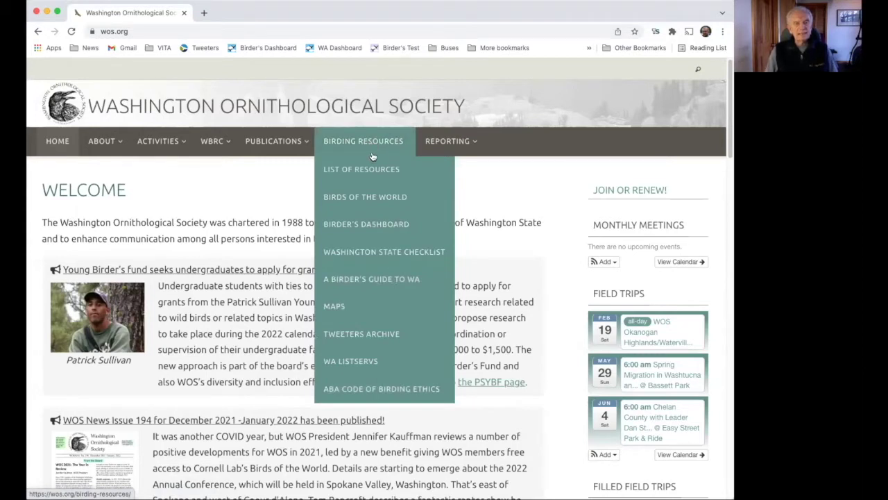
- Open the Washington Birder's Dashboard from the Washington Ornithological Society's birding resources
{"action": "left_click", "coordinate": [373, 226]}
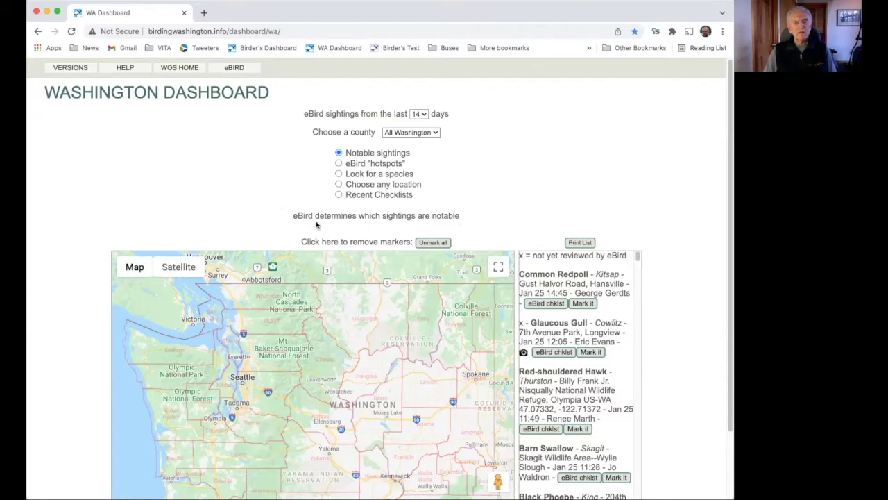
{"action": "scroll", "coordinate": [722, 250], "scroll_direction": "down", "scroll_amount": 2}
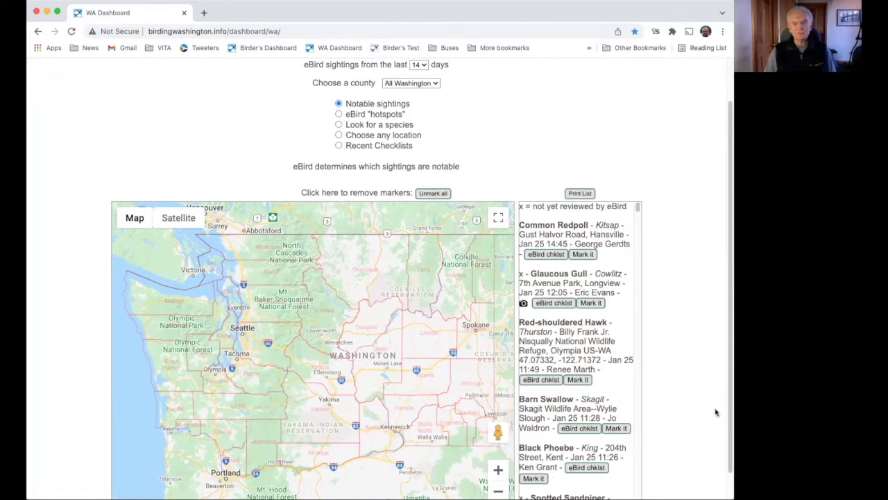
{"action": "scroll", "coordinate": [728, 278], "scroll_direction": "up", "scroll_amount": 2}
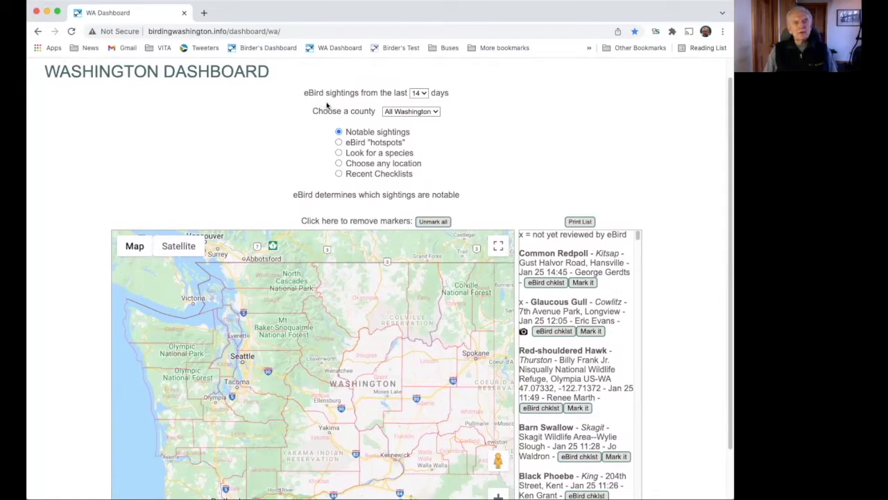
- Review the day-range and county options for the eBird sightings, keeping 14 days and All Washington selected
{"action": "left_click", "coordinate": [423, 94]}
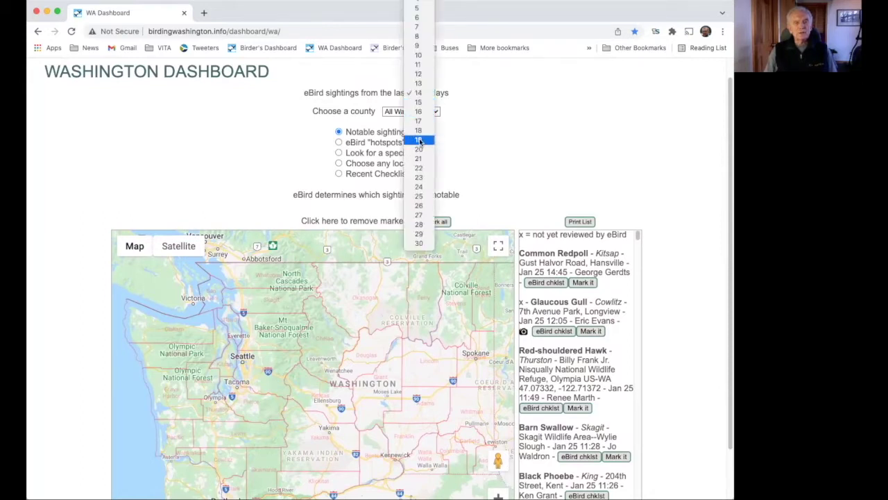
{"action": "left_click", "coordinate": [421, 95]}
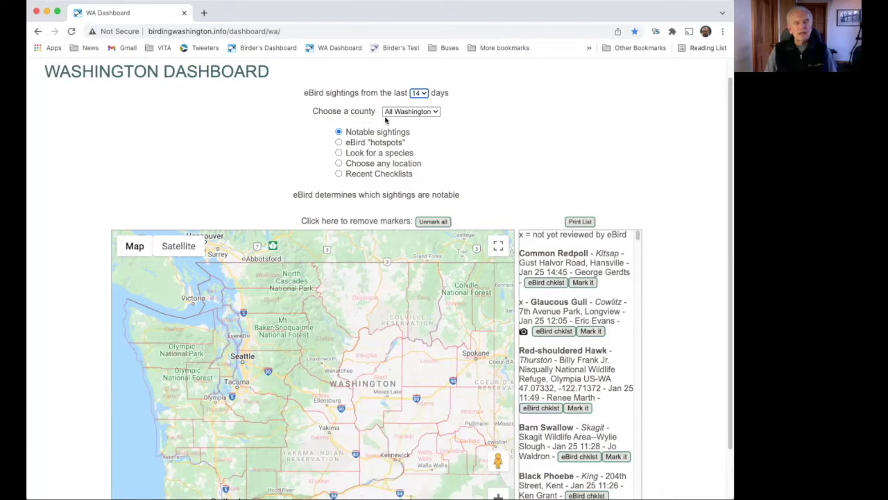
{"action": "left_click", "coordinate": [435, 113]}
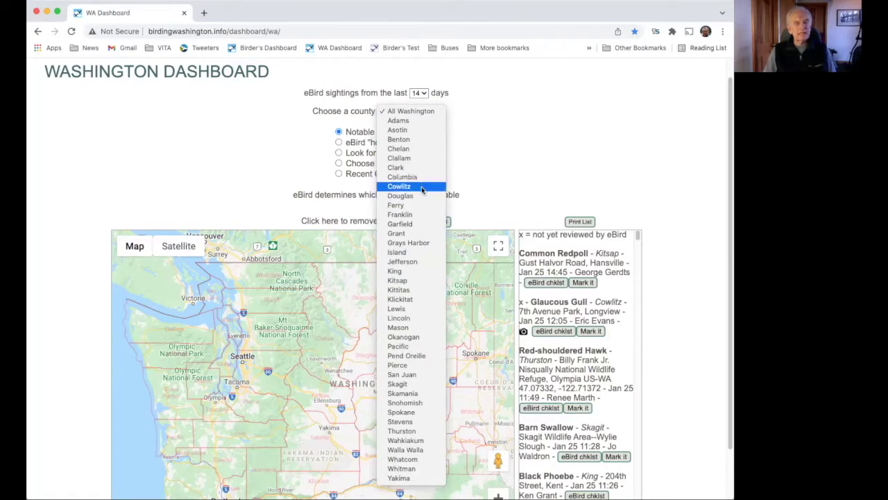
{"action": "left_click", "coordinate": [412, 115]}
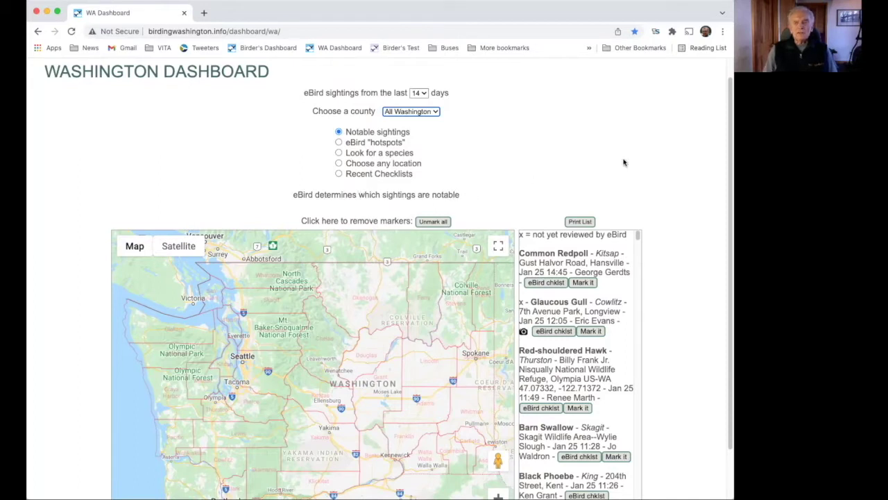
- Look through the first entries of the notable sightings list beside the map and return to its beginning
{"action": "scroll", "coordinate": [682, 222], "scroll_direction": "down", "scroll_amount": 2}
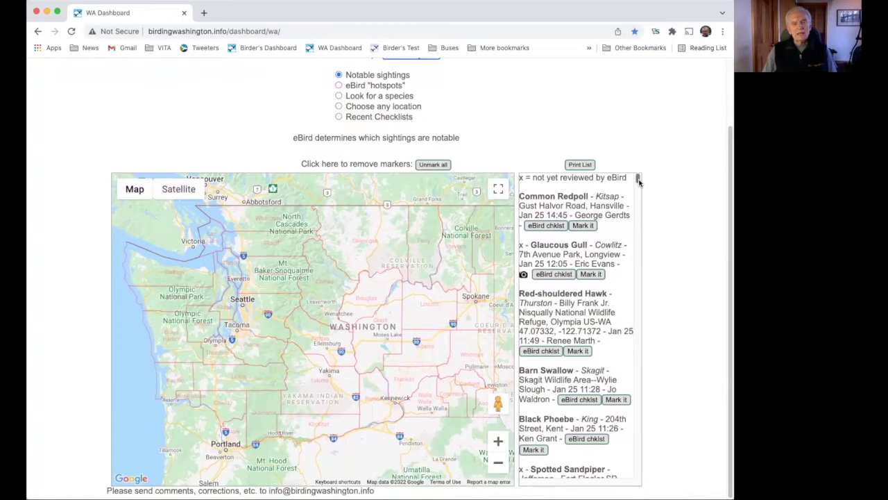
{"action": "left_click_drag", "start_coordinate": [639, 180], "coordinate": [640, 184]}
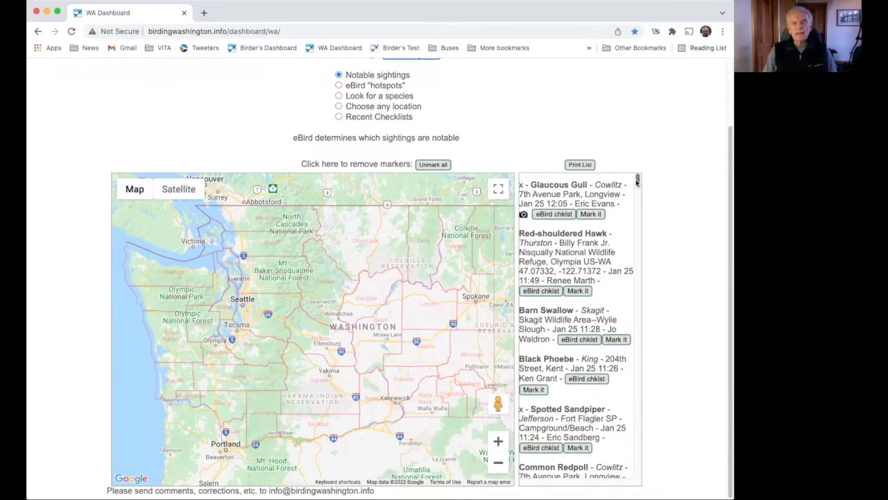
{"action": "left_click_drag", "start_coordinate": [637, 181], "coordinate": [638, 174]}
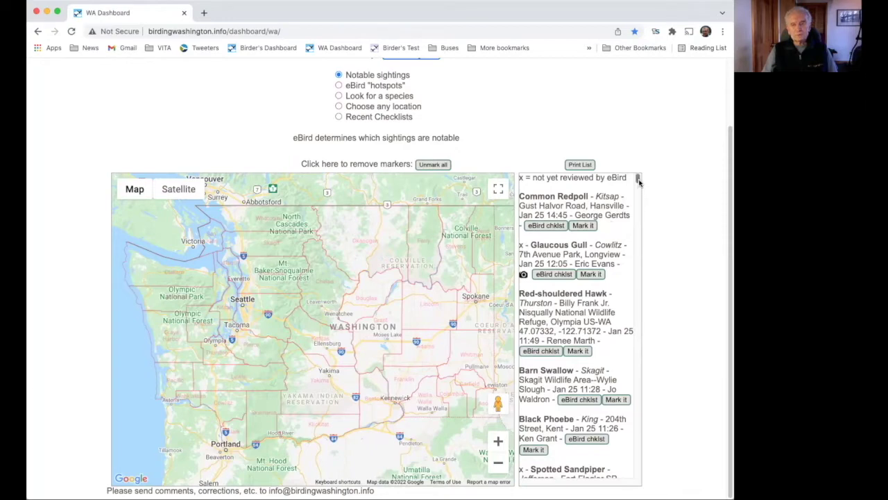
{"action": "left_click_drag", "start_coordinate": [639, 179], "coordinate": [639, 180]}
{"action": "scroll", "coordinate": [639, 180], "scroll_direction": "down", "scroll_amount": 2}
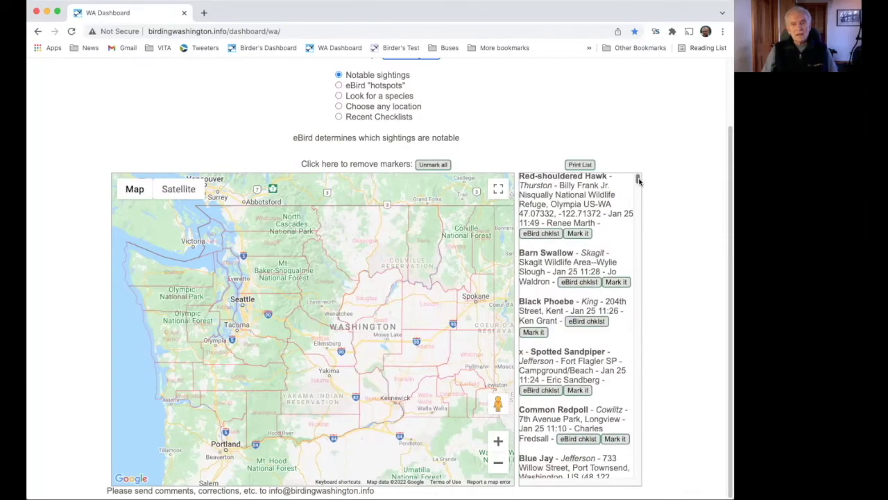
{"action": "scroll", "coordinate": [639, 180], "scroll_direction": "up", "scroll_amount": 3}
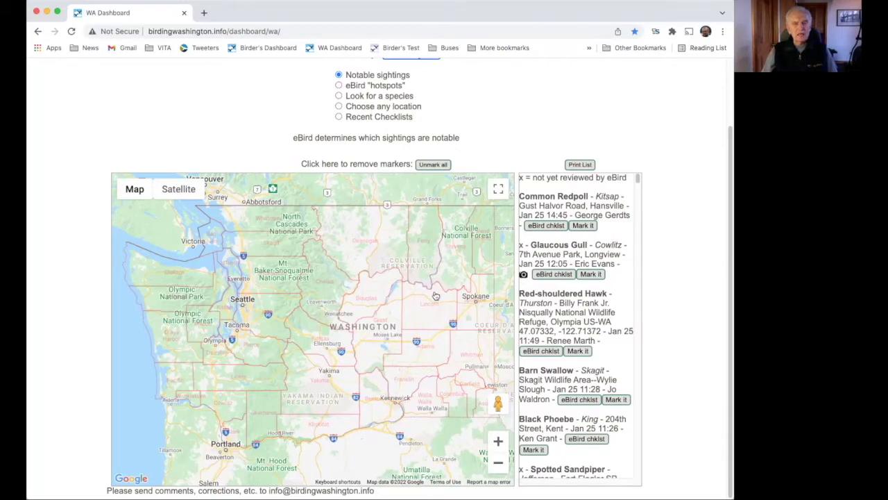
- Mark the Glaucous Gull sighting at 7th Avenue Park, Longview on the map and zoom in to street level around it
{"action": "left_click", "coordinate": [594, 277]}
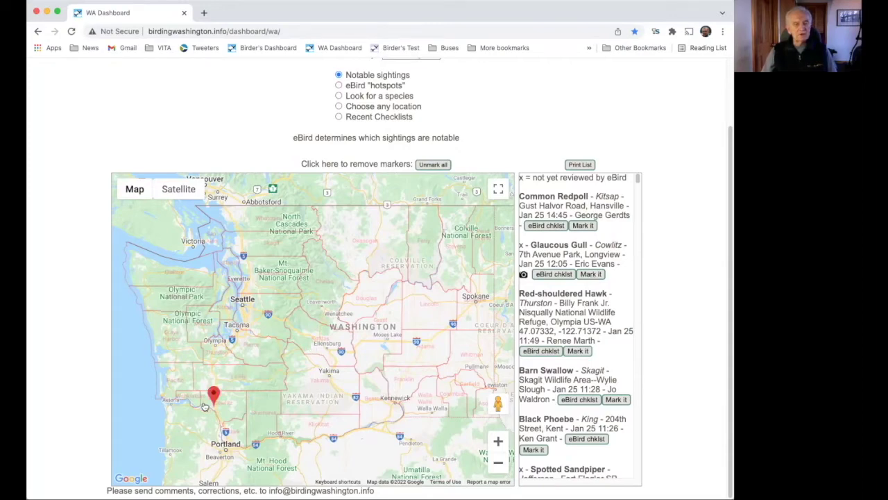
{"action": "mouse_move", "coordinate": [312, 372]}
{"action": "left_mouse_down"}
{"action": "mouse_move", "coordinate": [439, 292]}
{"action": "mouse_move", "coordinate": [433, 300]}
{"action": "left_mouse_up"}
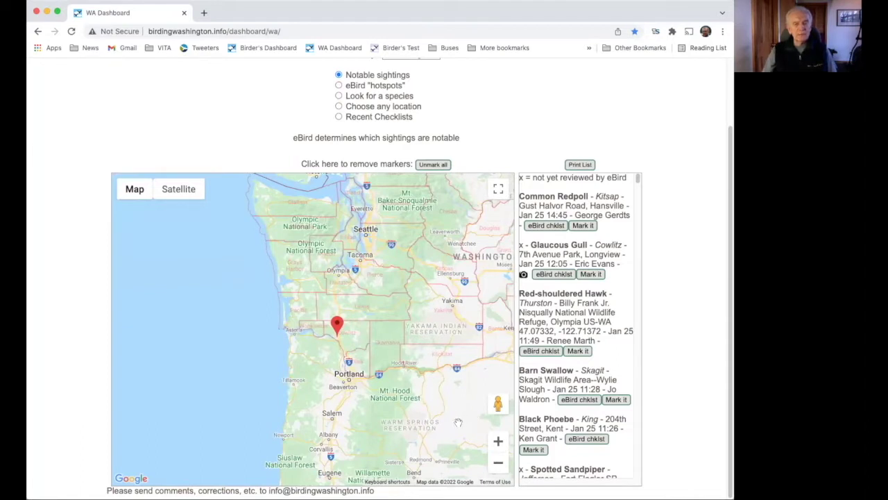
{"action": "left_click", "coordinate": [498, 442]}
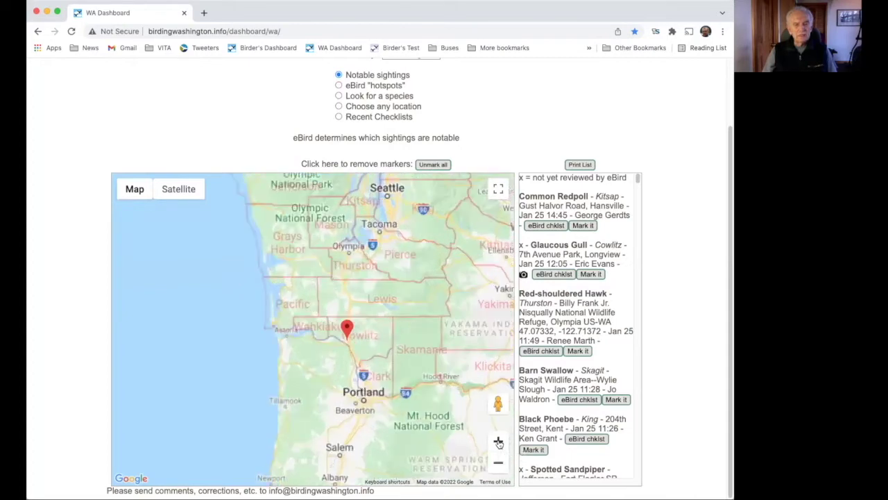
{"action": "left_click", "coordinate": [498, 442]}
{"action": "left_click_drag", "start_coordinate": [433, 410], "coordinate": [414, 401]}
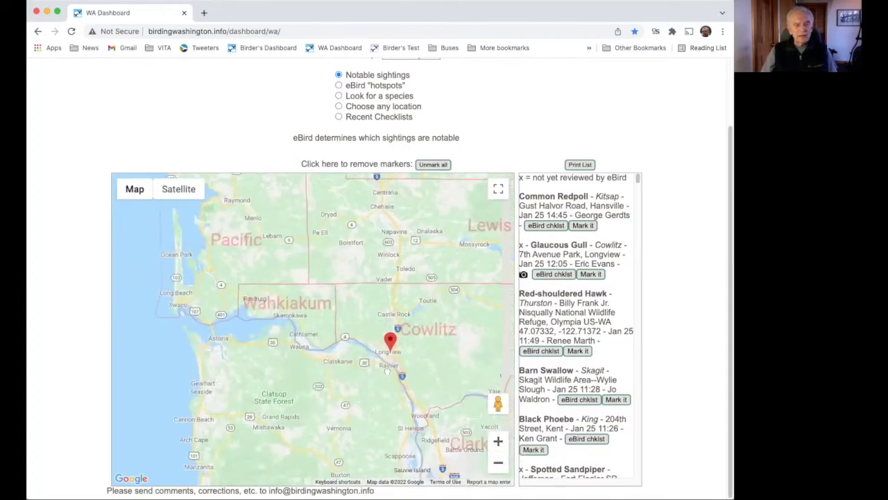
{"action": "left_click", "coordinate": [498, 442]}
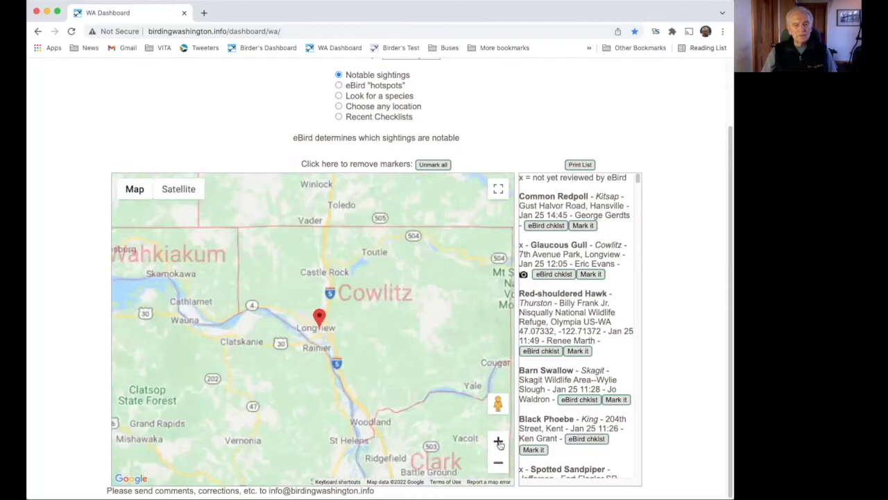
{"action": "left_click", "coordinate": [498, 442]}
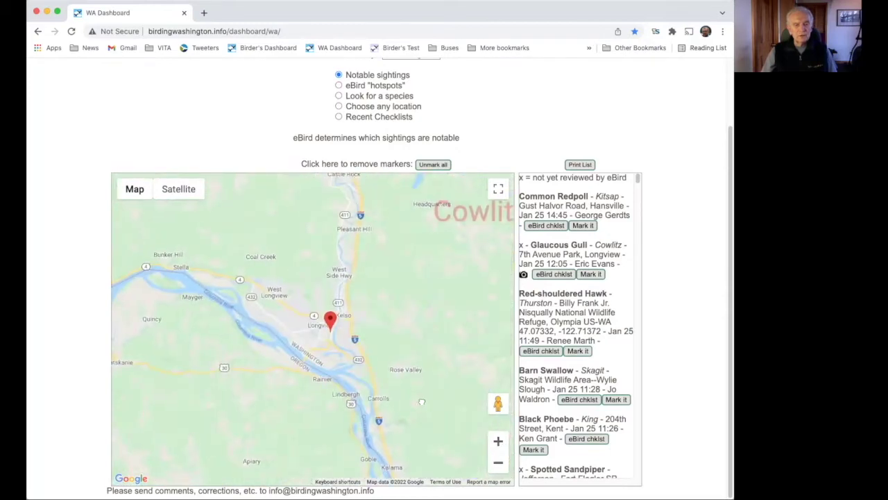
{"action": "left_click", "coordinate": [498, 442]}
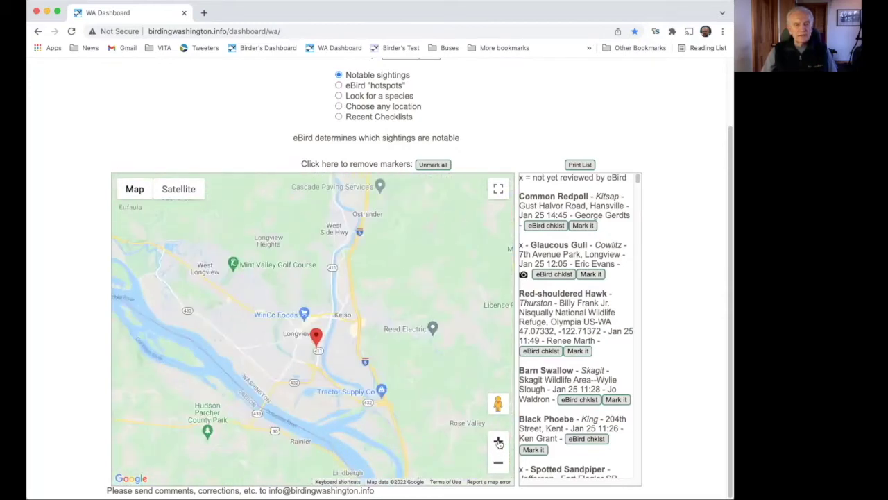
{"action": "left_click", "coordinate": [498, 442]}
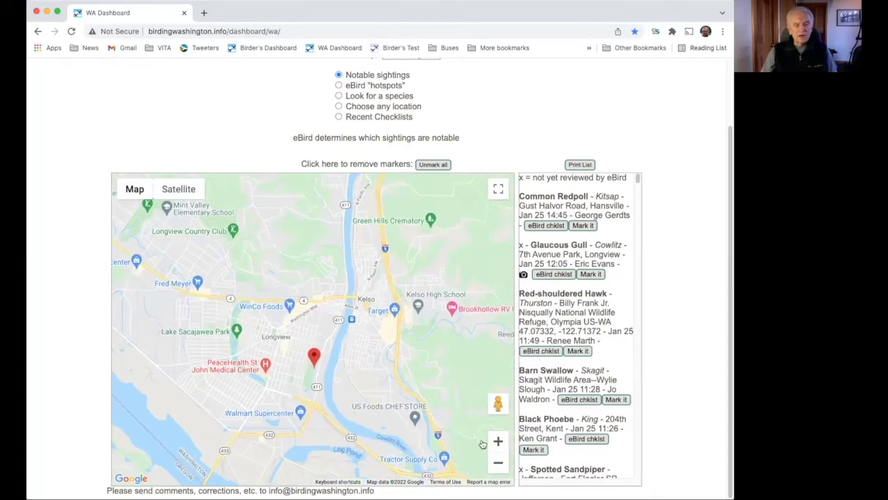
{"action": "left_click", "coordinate": [498, 441]}
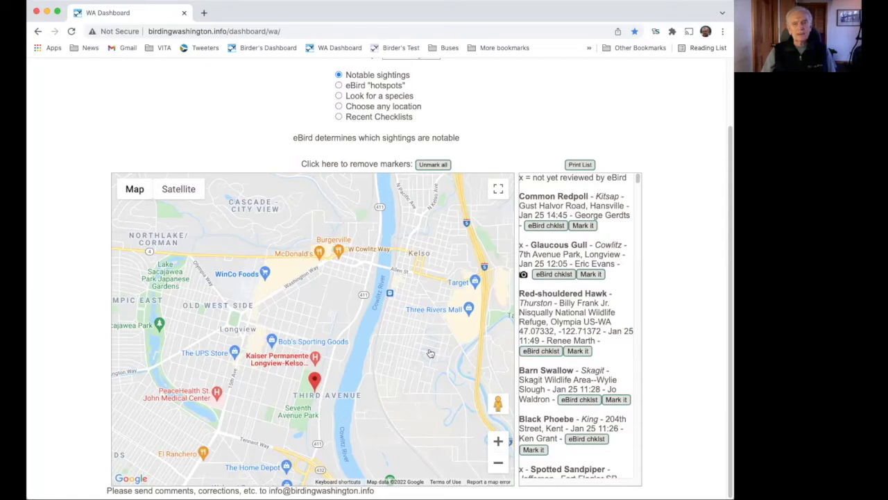
- View the enlarged gull photo in the eBird checklist for the Glaucous Gull sighting, and return to the Washington Dashboard
{"action": "left_click", "coordinate": [556, 275]}
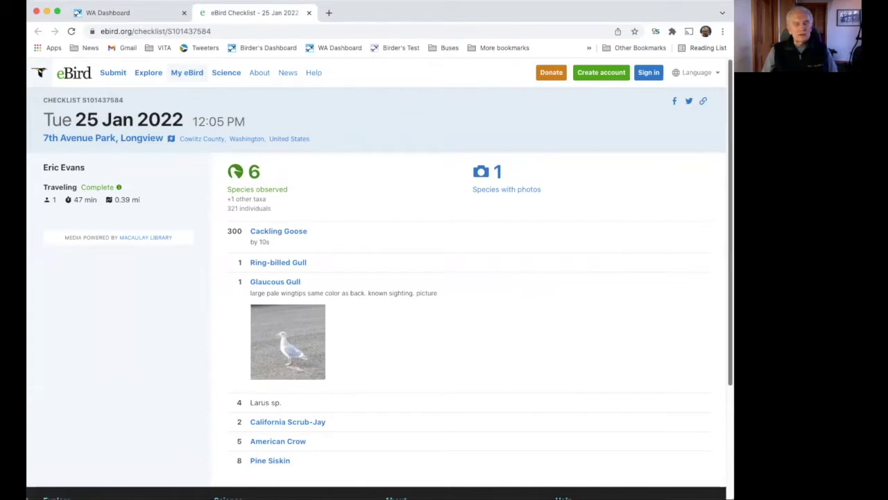
{"action": "scroll", "coordinate": [379, 277], "scroll_direction": "down", "scroll_amount": 2}
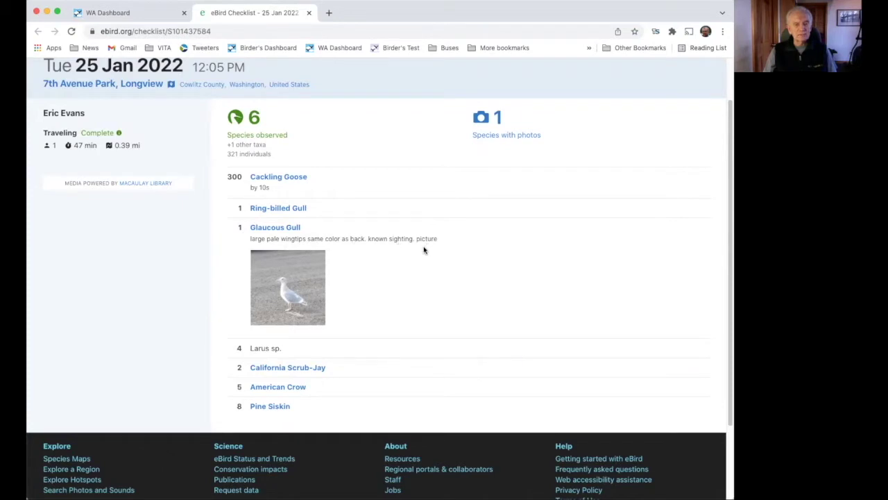
{"action": "left_click", "coordinate": [288, 286]}
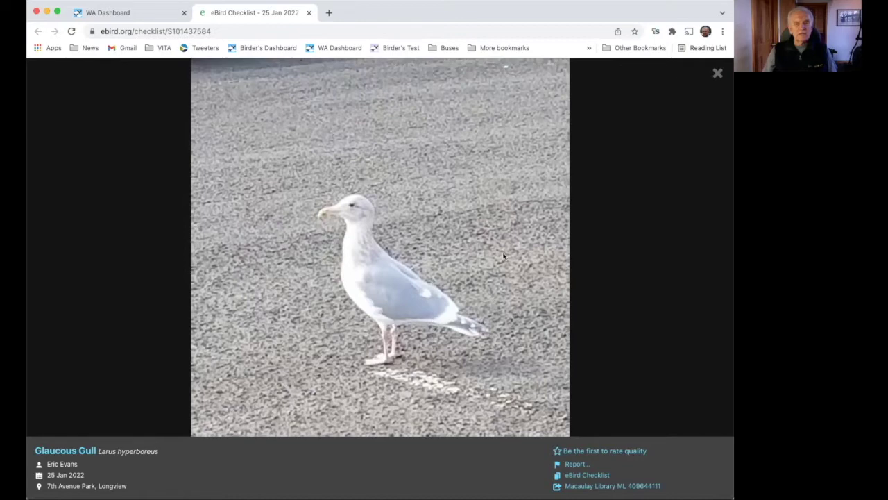
{"action": "left_click", "coordinate": [718, 73]}
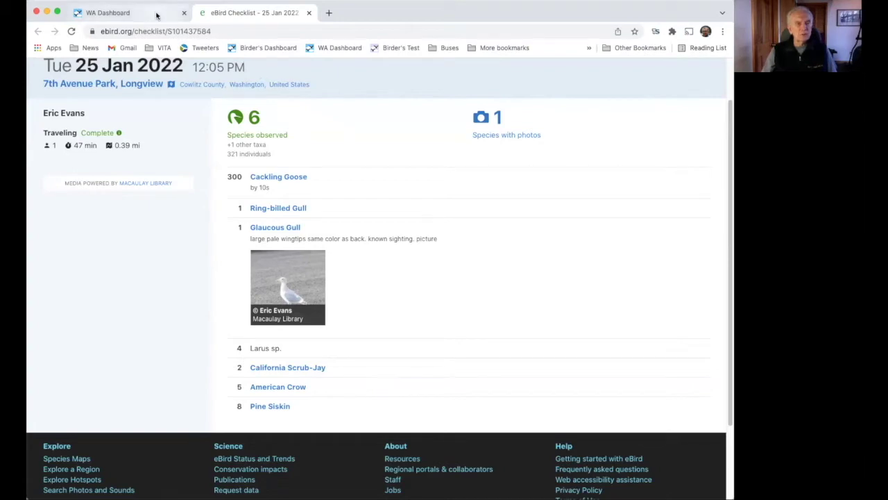
{"action": "left_click", "coordinate": [156, 13]}
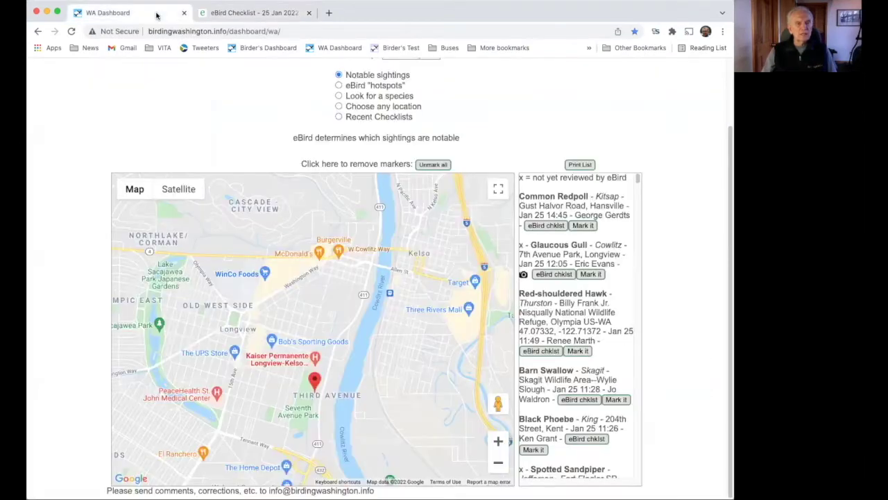
{"action": "left_click", "coordinate": [247, 14]}
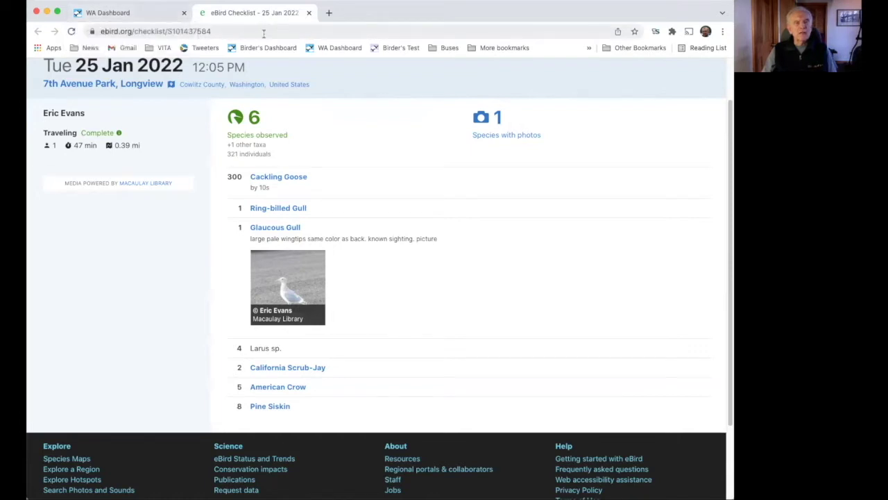
{"action": "left_click", "coordinate": [310, 13]}
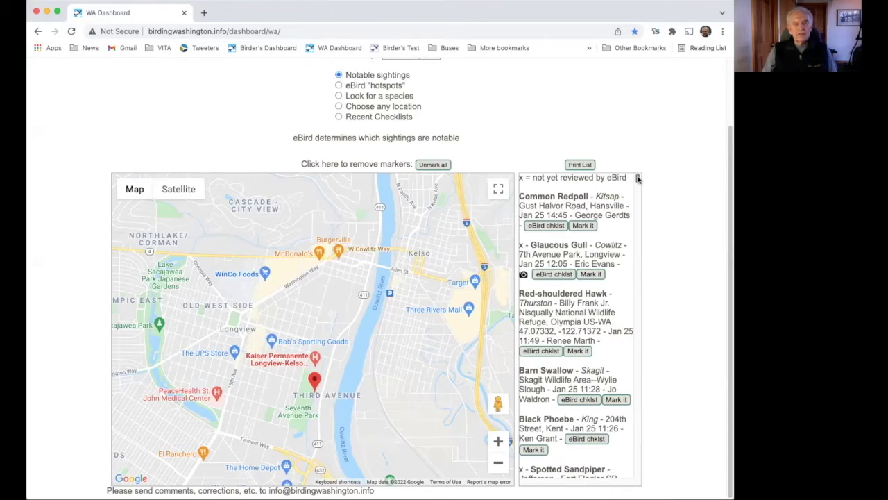
- Mark the Red-shouldered Hawk sighting in Thurston County on the map, and remove all markers
{"action": "mouse_move", "coordinate": [638, 178]}
{"action": "left_mouse_down"}
{"action": "mouse_move", "coordinate": [636, 275]}
{"action": "mouse_move", "coordinate": [638, 173]}
{"action": "left_mouse_up"}
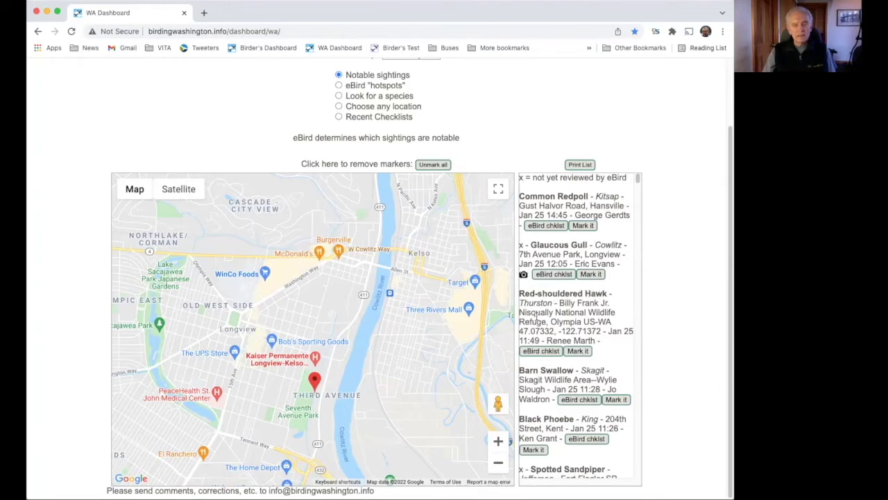
{"action": "left_click", "coordinate": [579, 352]}
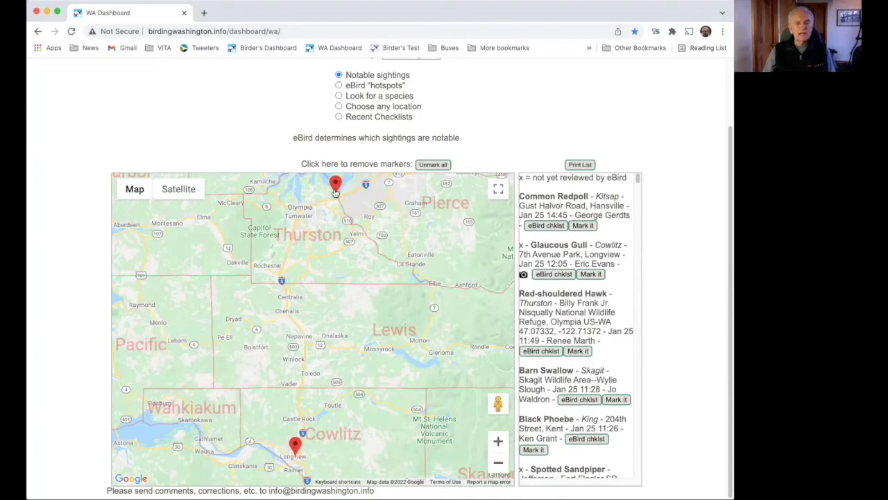
{"action": "mouse_move", "coordinate": [335, 193]}
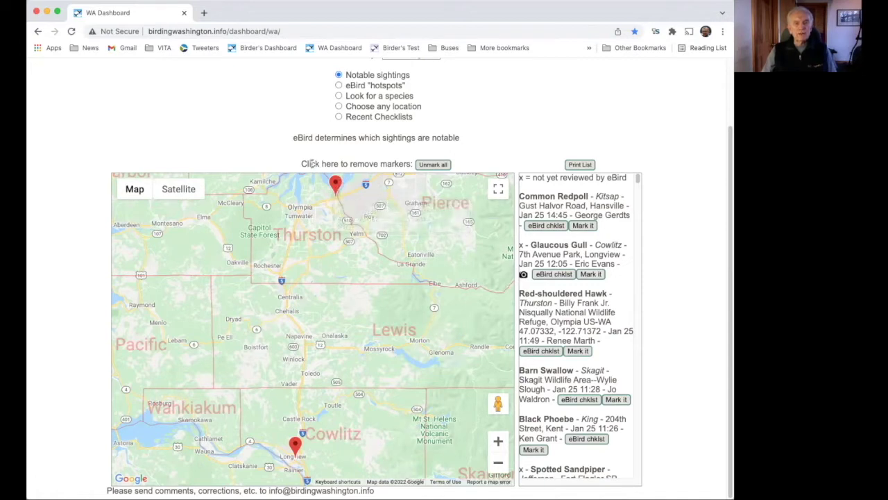
{"action": "left_click", "coordinate": [437, 166]}
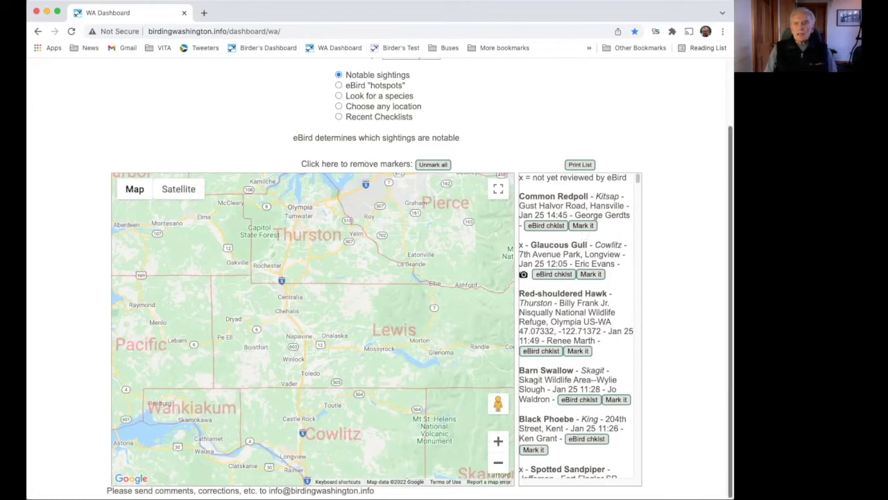
- Limit the eBird sightings to the last 7 days
{"action": "scroll", "coordinate": [656, 206], "scroll_direction": "up", "scroll_amount": 3}
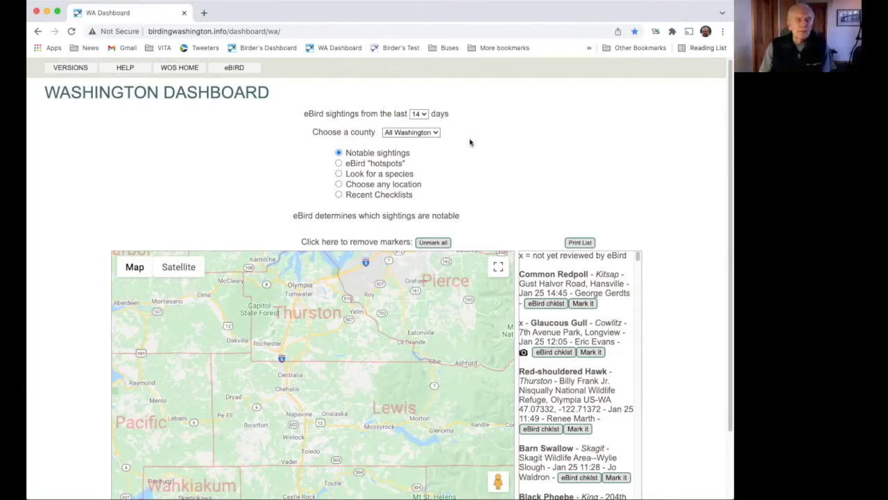
{"action": "left_click", "coordinate": [424, 115]}
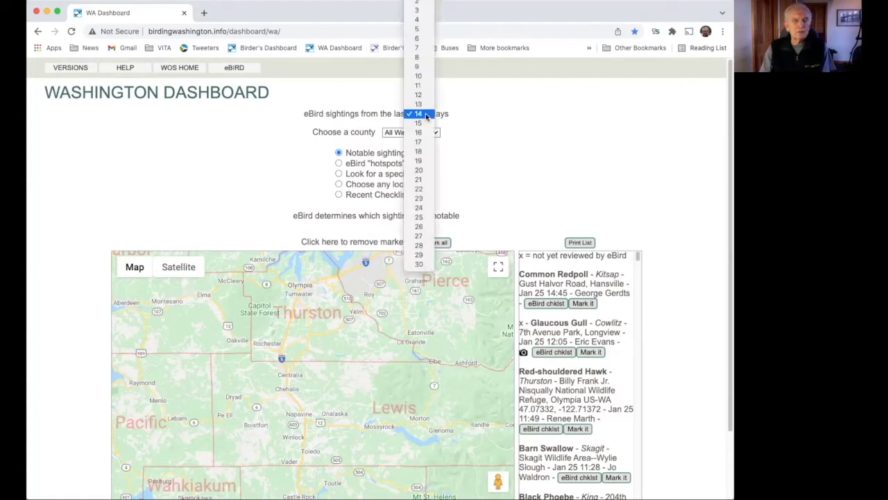
{"action": "left_click", "coordinate": [422, 50]}
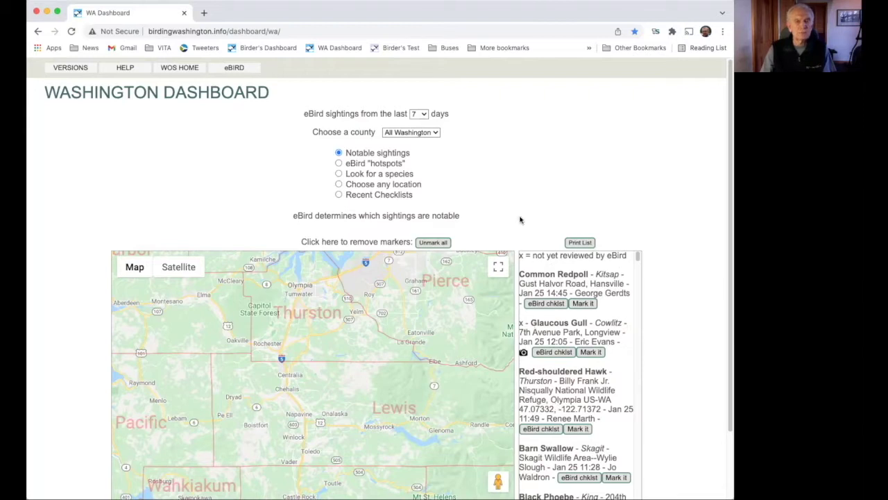
- Limit the notable sightings to Grays Harbor county and look over the sightings list
{"action": "left_click", "coordinate": [435, 133]}
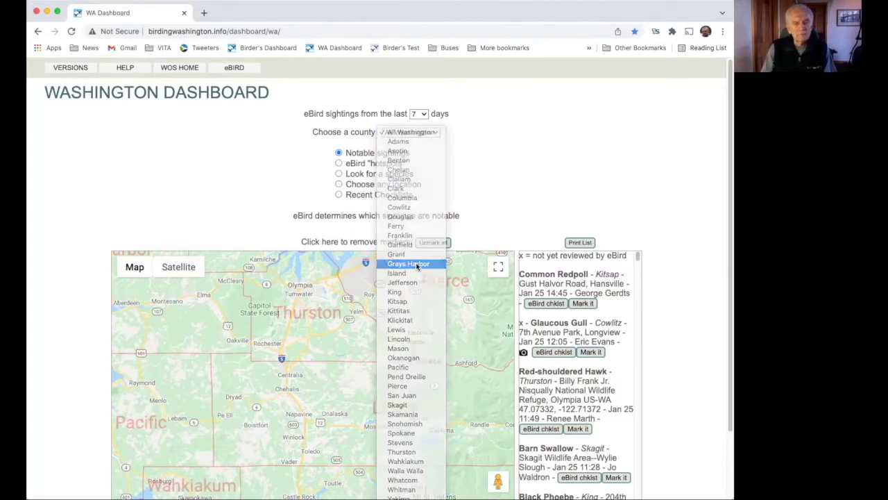
{"action": "left_click", "coordinate": [416, 266]}
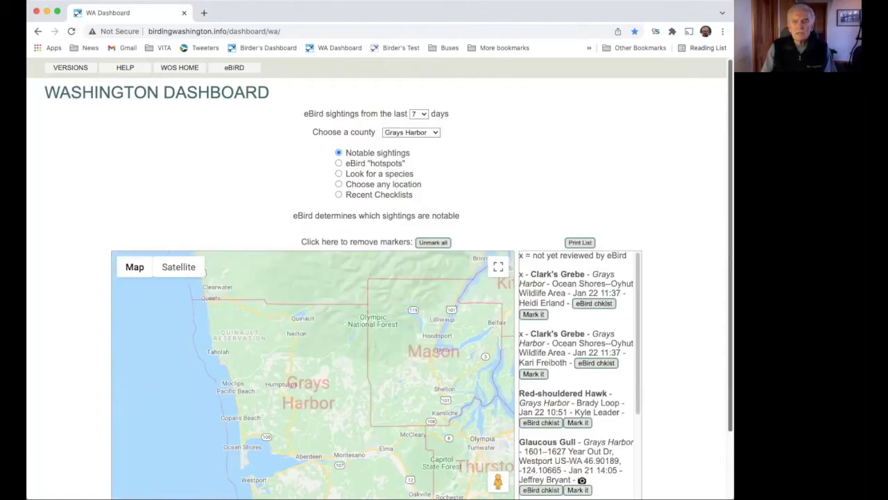
{"action": "scroll", "coordinate": [719, 295], "scroll_direction": "down", "scroll_amount": 2}
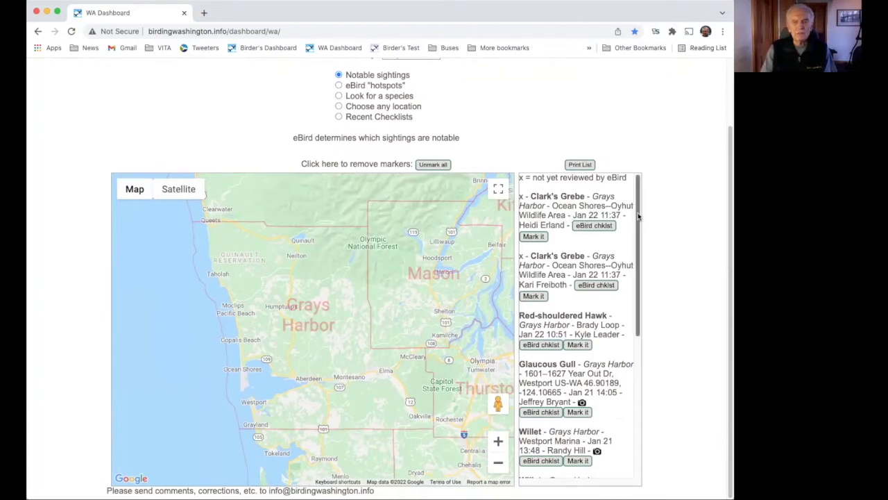
{"action": "mouse_move", "coordinate": [637, 217]}
{"action": "left_mouse_down"}
{"action": "mouse_move", "coordinate": [636, 380]}
{"action": "mouse_move", "coordinate": [639, 212]}
{"action": "left_mouse_up"}
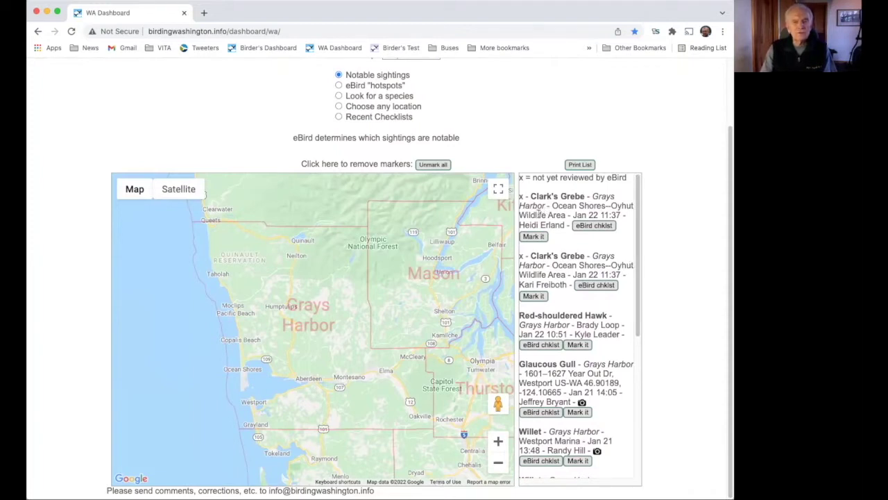
{"action": "mouse_move", "coordinate": [638, 244]}
{"action": "left_mouse_down"}
{"action": "mouse_move", "coordinate": [638, 392]}
{"action": "mouse_move", "coordinate": [642, 234]}
{"action": "left_mouse_up"}
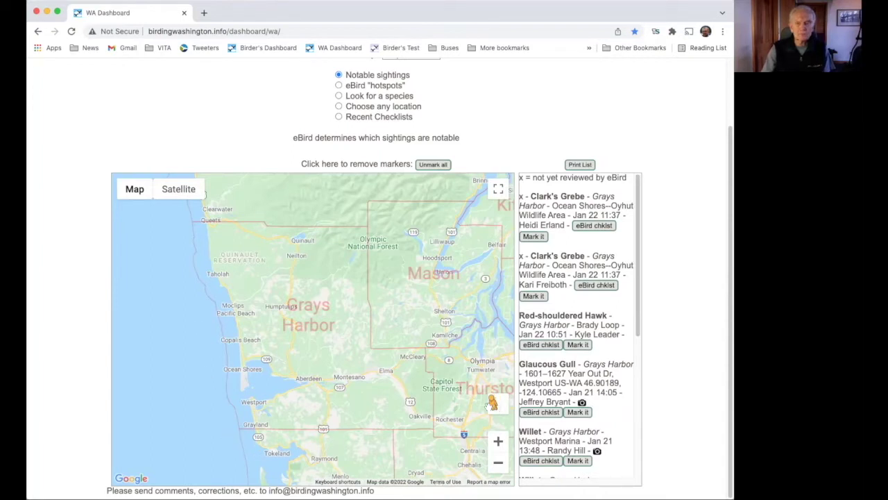
- Show the eBird hotspots for Grays Harbor county on the map instead of the notable sightings
{"action": "scroll", "coordinate": [643, 392], "scroll_direction": "up", "scroll_amount": 3}
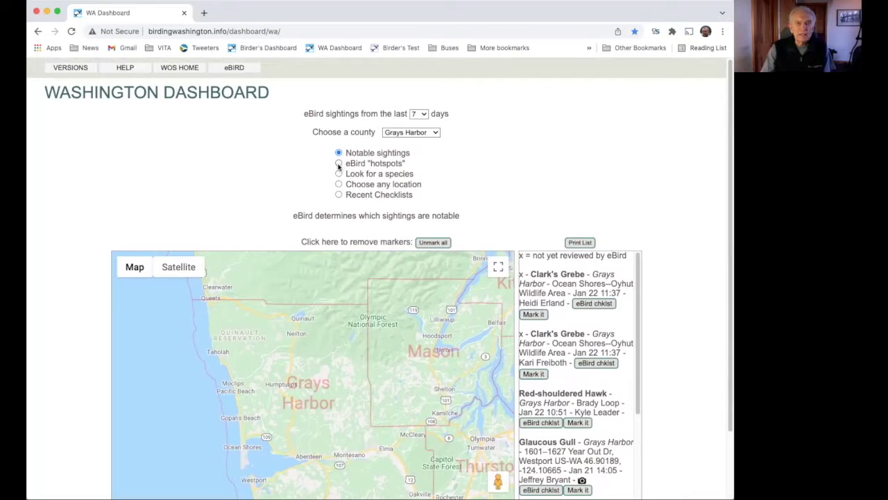
{"action": "left_click", "coordinate": [338, 164]}
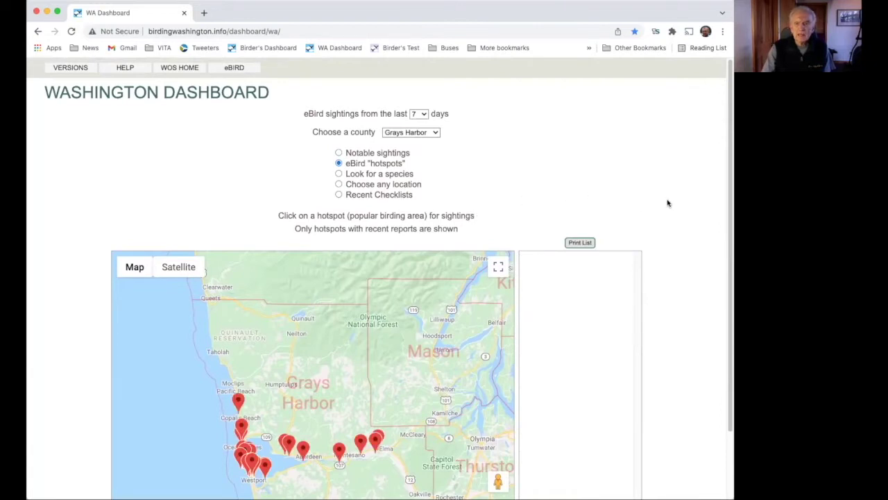
{"action": "scroll", "coordinate": [714, 209], "scroll_direction": "down", "scroll_amount": 1}
{"action": "scroll", "coordinate": [527, 212], "scroll_direction": "down", "scroll_amount": 2}
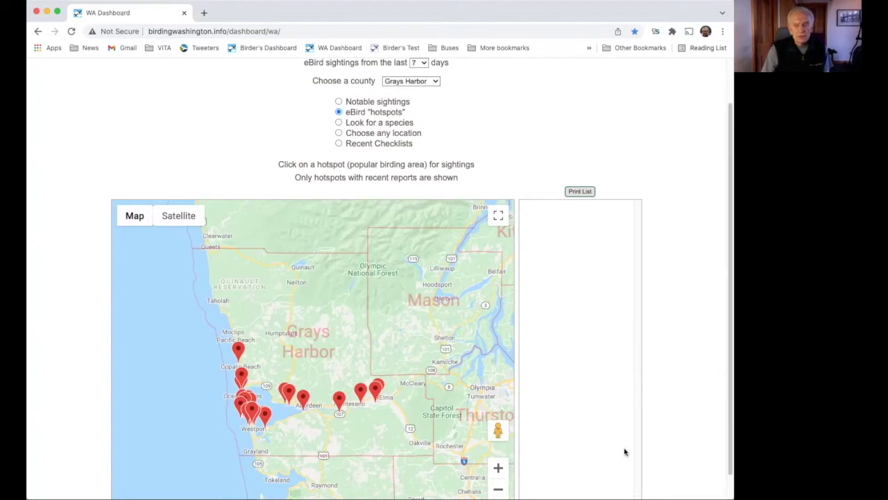
- Zoom the map in on the Hoquiam area and list the recent sightings for the Hoquiam STP hotspot
{"action": "left_click_drag", "start_coordinate": [462, 433], "coordinate": [465, 384]}
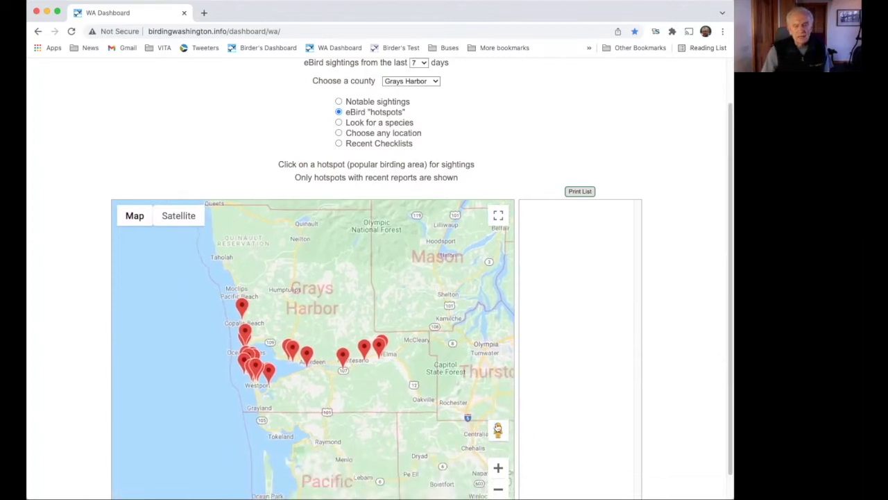
{"action": "left_click", "coordinate": [498, 469]}
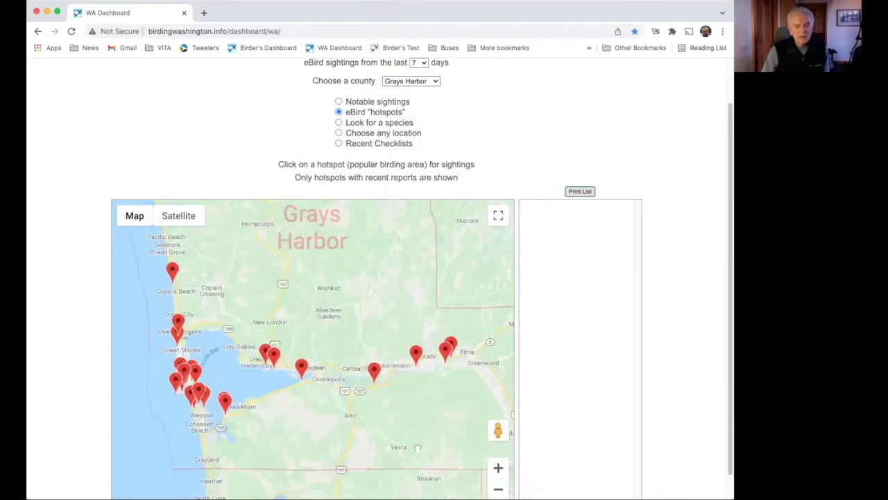
{"action": "left_click_drag", "start_coordinate": [452, 448], "coordinate": [488, 449]}
{"action": "left_click", "coordinate": [498, 469]}
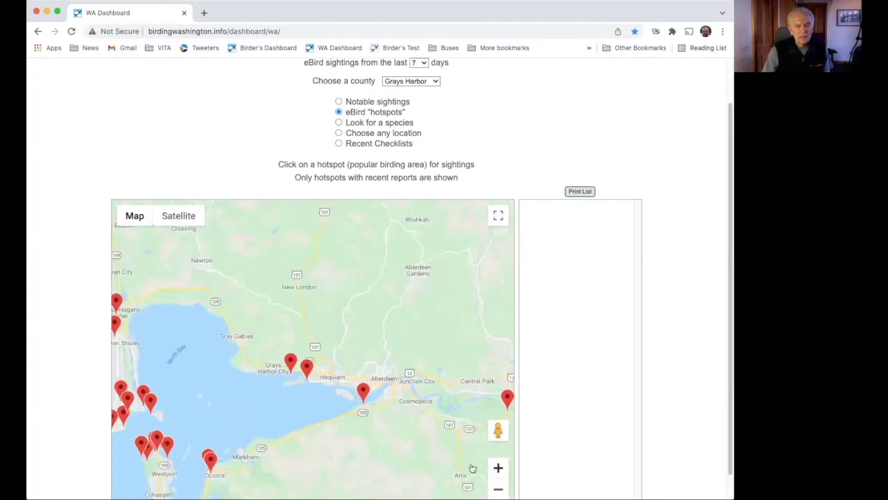
{"action": "left_click", "coordinate": [306, 366]}
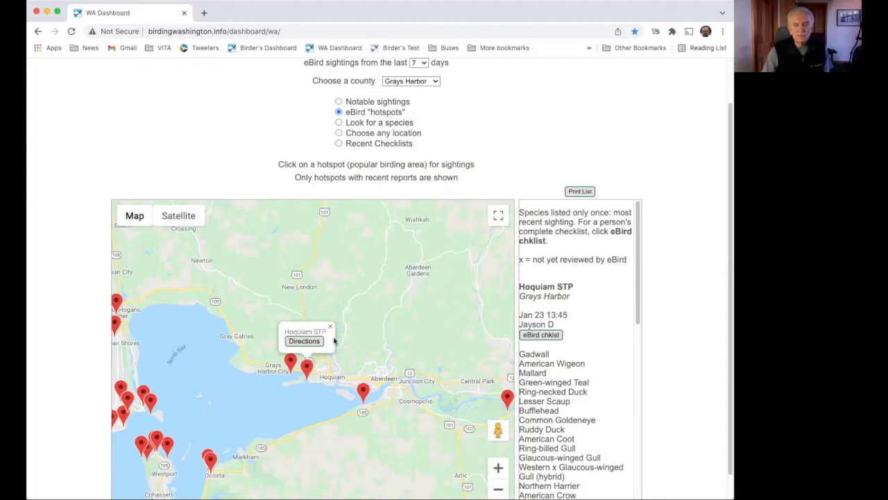
- Examine the species reported in each checklist for the Hoquiam STP hotspot, down to the end of the list and back to its start
{"action": "left_click_drag", "start_coordinate": [639, 286], "coordinate": [641, 303]}
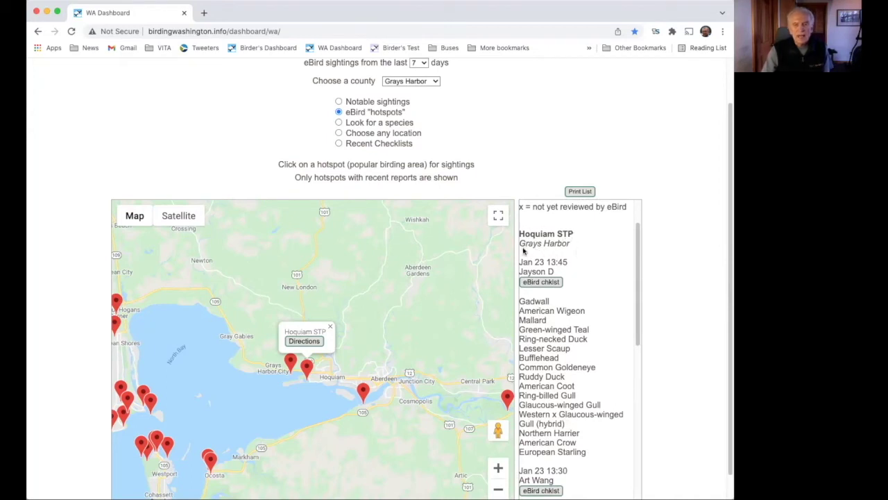
{"action": "left_click_drag", "start_coordinate": [638, 277], "coordinate": [648, 293]}
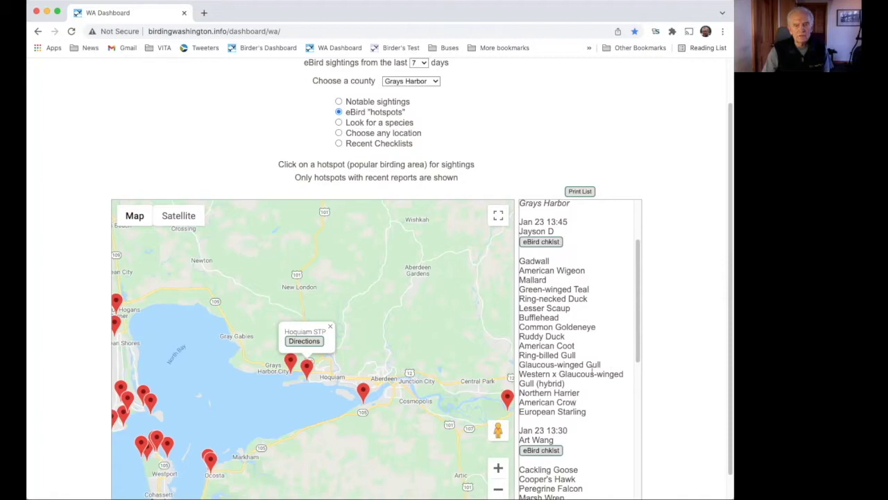
{"action": "scroll", "coordinate": [638, 313], "scroll_direction": "up", "scroll_amount": 1}
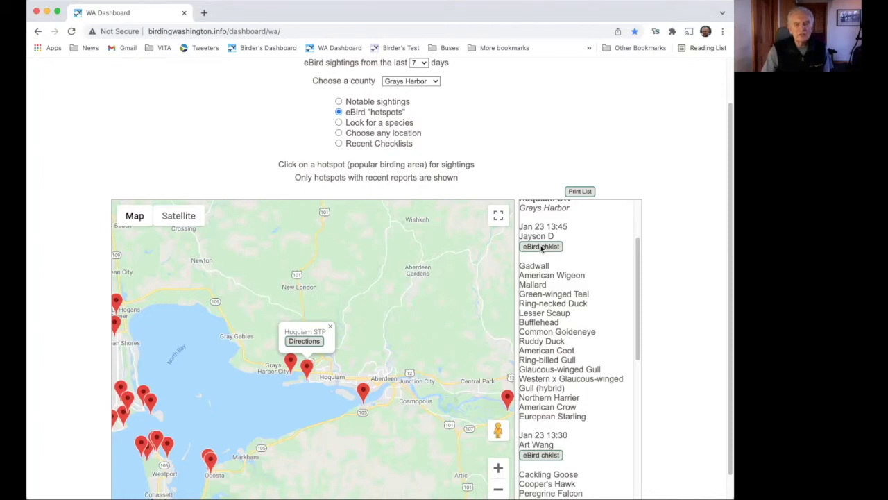
{"action": "left_click_drag", "start_coordinate": [637, 255], "coordinate": [620, 272]}
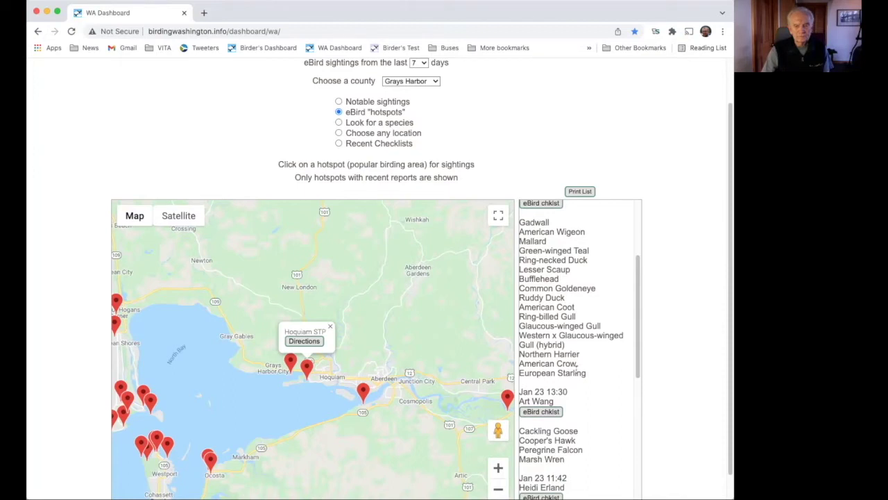
{"action": "left_click_drag", "start_coordinate": [638, 301], "coordinate": [640, 334]}
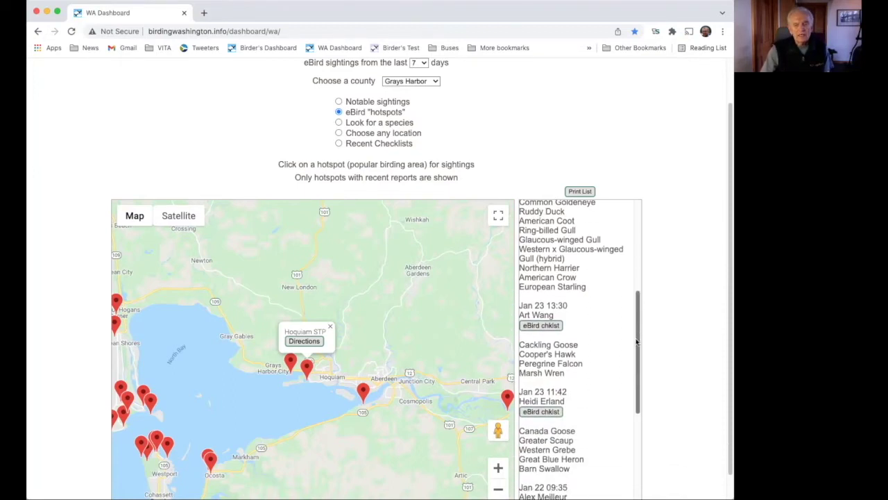
{"action": "left_click_drag", "start_coordinate": [638, 349], "coordinate": [641, 303]}
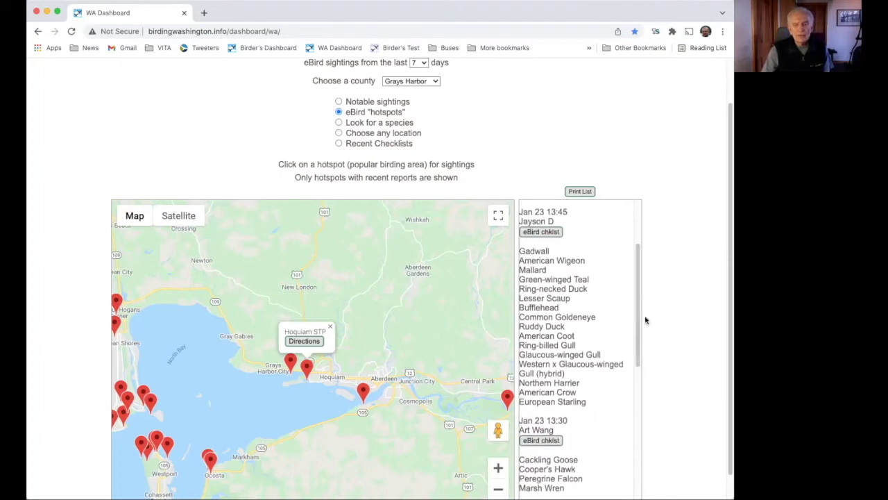
{"action": "scroll", "coordinate": [548, 326], "scroll_direction": "down", "scroll_amount": 3}
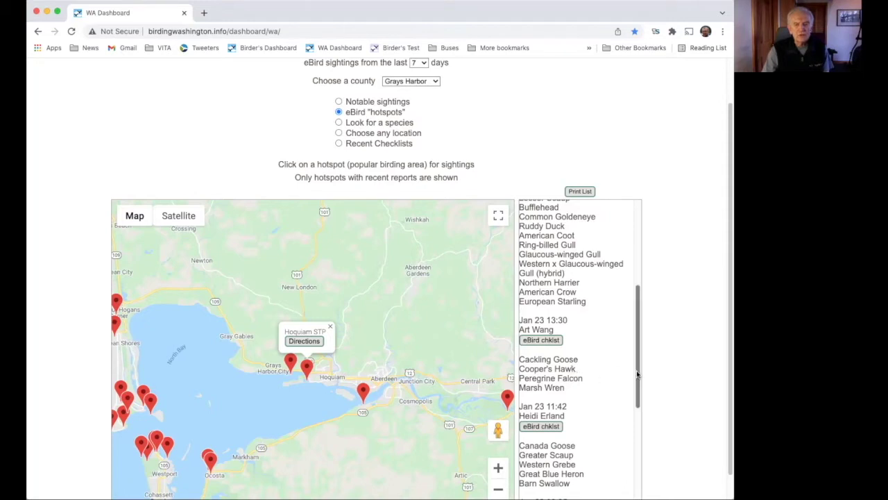
{"action": "left_click_drag", "start_coordinate": [638, 374], "coordinate": [638, 346]}
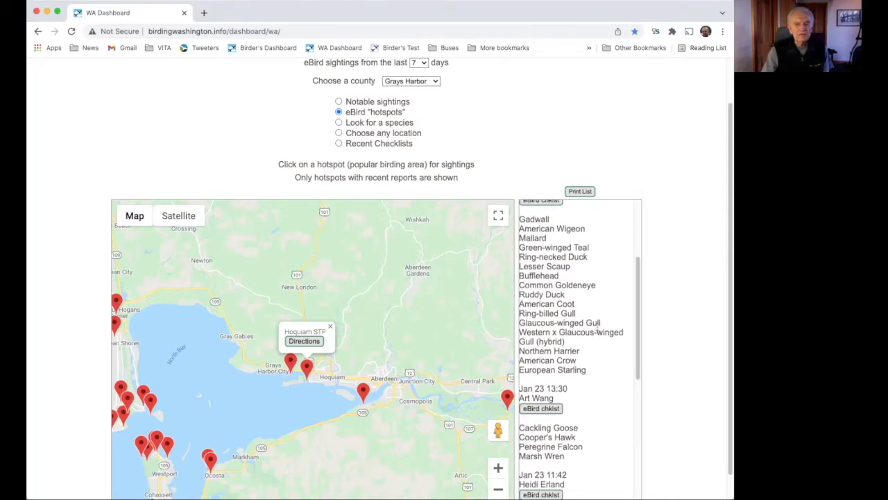
{"action": "left_click_drag", "start_coordinate": [638, 317], "coordinate": [636, 359]}
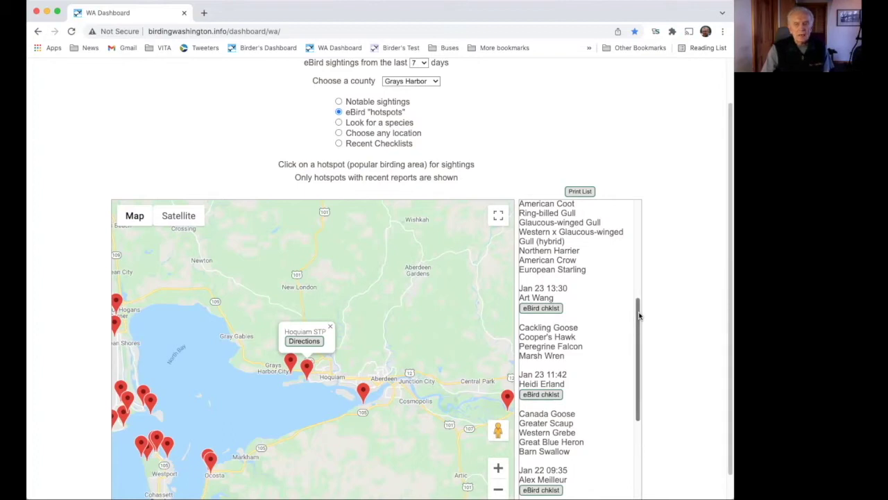
{"action": "left_click_drag", "start_coordinate": [640, 316], "coordinate": [640, 317]}
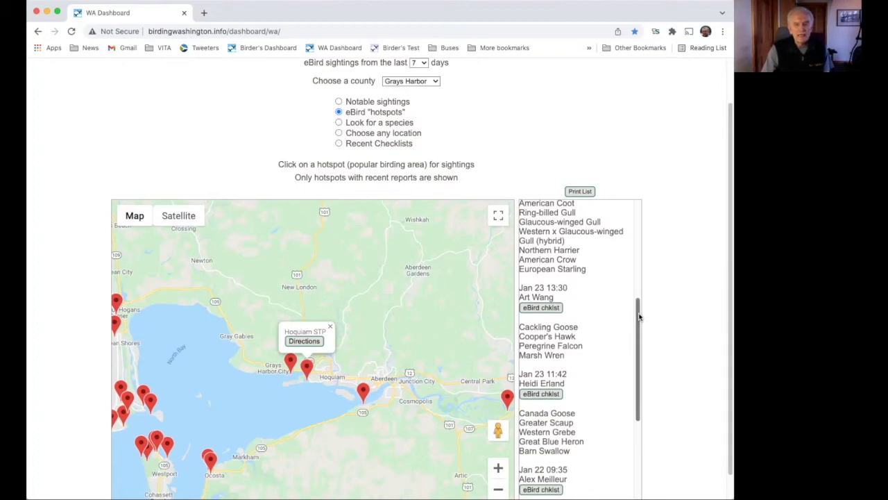
{"action": "left_click_drag", "start_coordinate": [639, 317], "coordinate": [638, 346]}
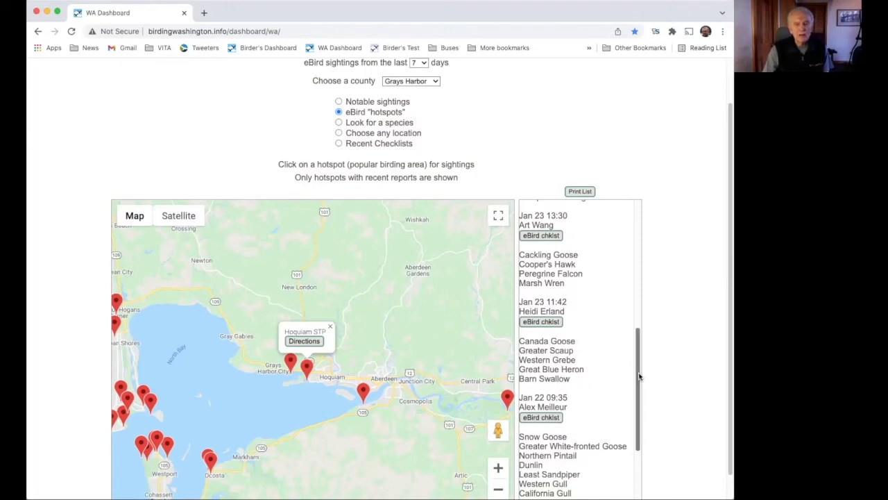
{"action": "left_click_drag", "start_coordinate": [639, 376], "coordinate": [641, 432]}
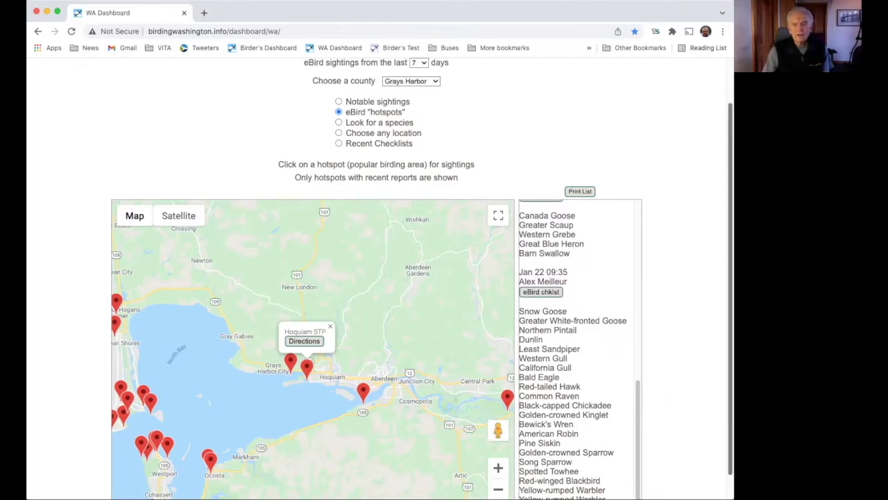
{"action": "scroll", "coordinate": [604, 352], "scroll_direction": "down", "scroll_amount": 2}
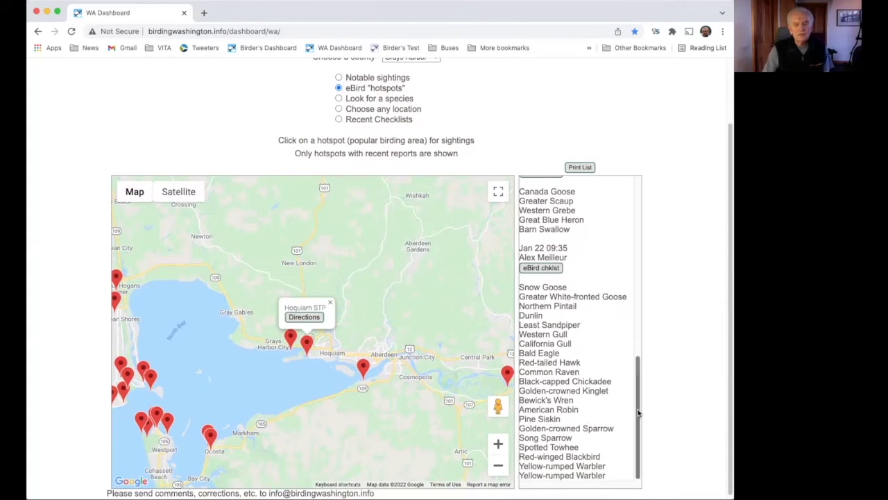
{"action": "left_click_drag", "start_coordinate": [637, 414], "coordinate": [646, 228]}
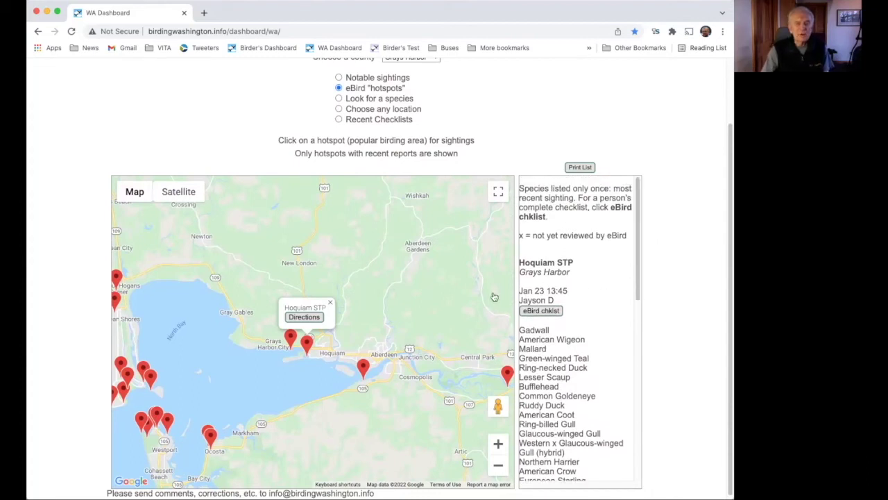
- Dismiss the Hoquiam STP label and list the recent sightings for the Bottle Beach hotspot near Ocosta
{"action": "left_click", "coordinate": [331, 305]}
{"action": "left_click_drag", "start_coordinate": [310, 419], "coordinate": [422, 327]}
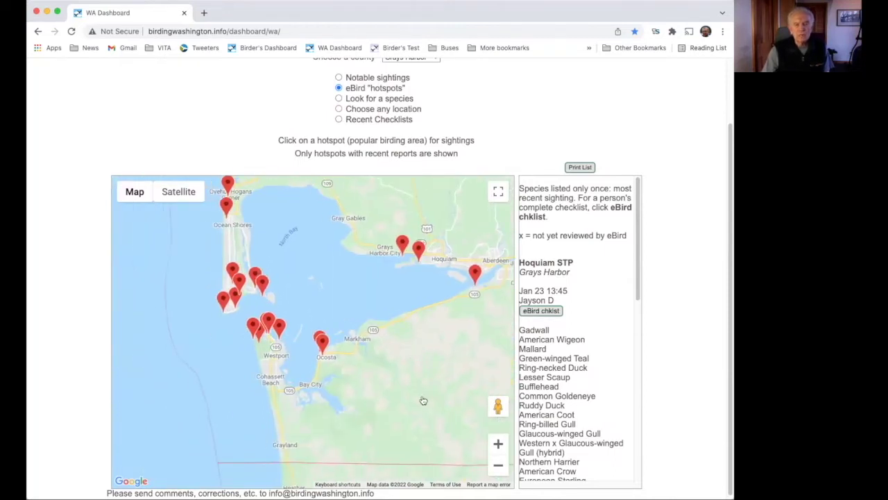
{"action": "left_click", "coordinate": [498, 444]}
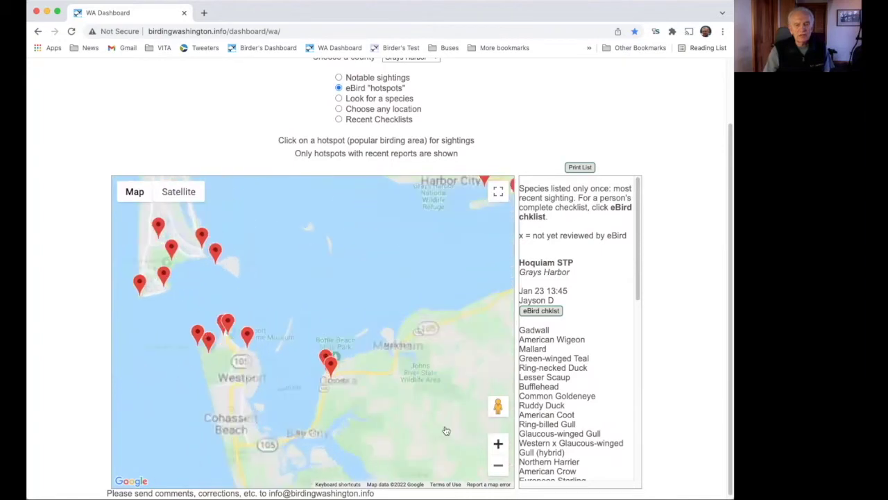
{"action": "left_click", "coordinate": [498, 444]}
{"action": "left_click_drag", "start_coordinate": [417, 448], "coordinate": [429, 358]}
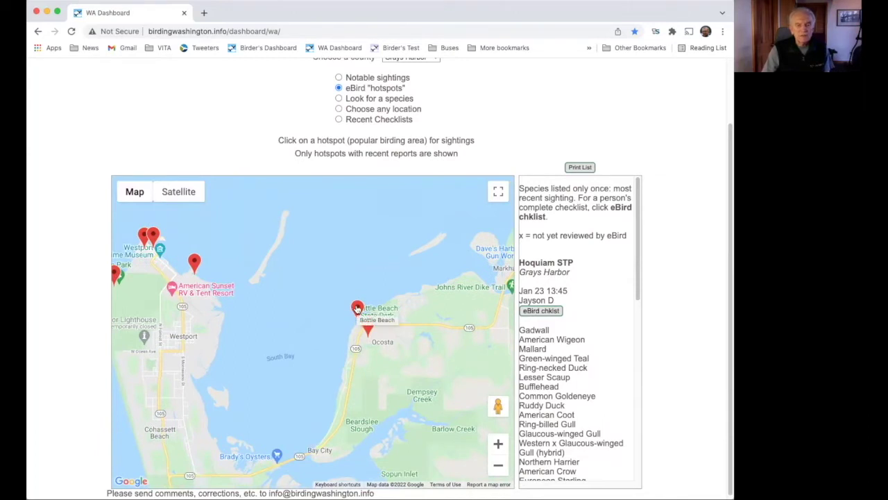
{"action": "left_click", "coordinate": [357, 307]}
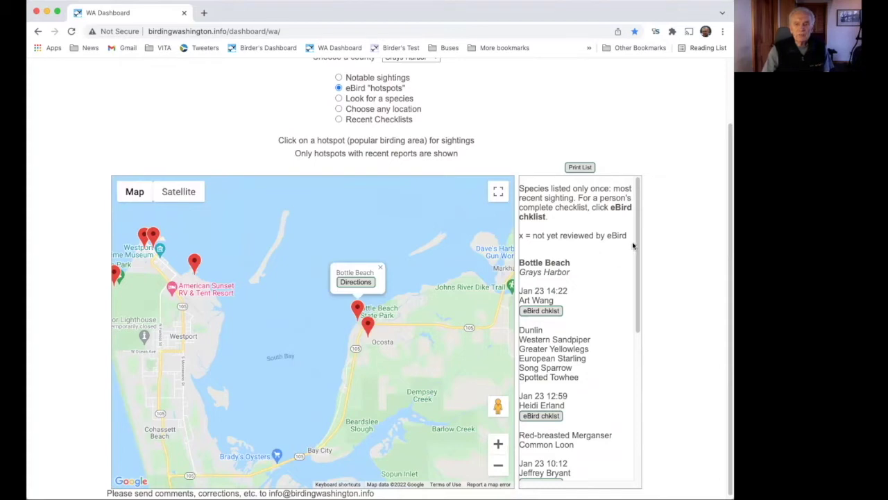
{"action": "left_click_drag", "start_coordinate": [637, 242], "coordinate": [635, 266]}
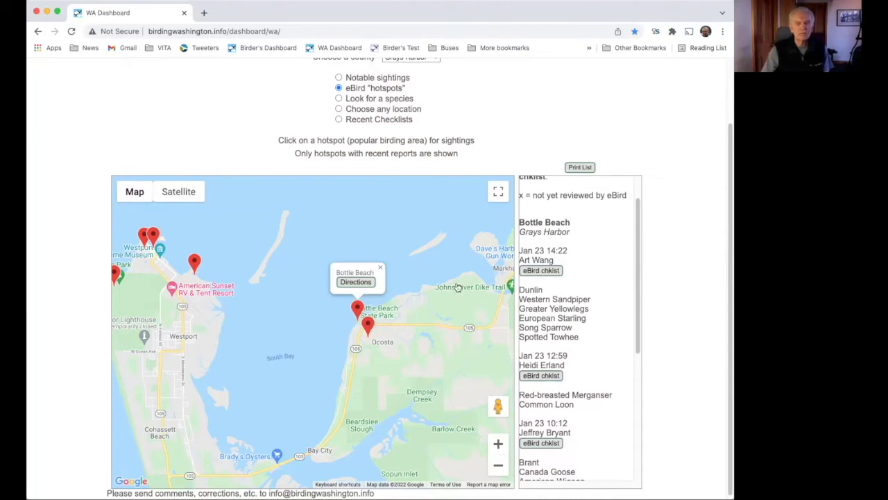
- Dismiss the Bottle Beach label and view the hotspots around Westport and Damon Point on the map
{"action": "left_click", "coordinate": [381, 269]}
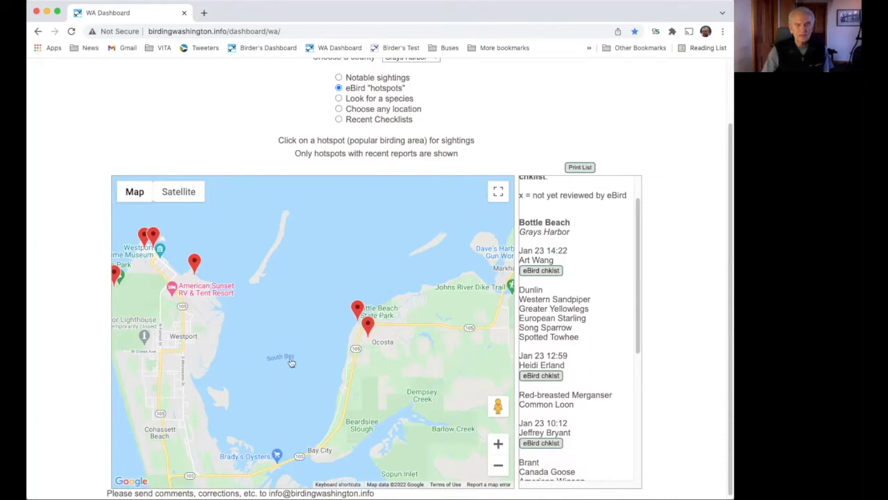
{"action": "left_click_drag", "start_coordinate": [284, 392], "coordinate": [338, 372]}
{"action": "left_click_drag", "start_coordinate": [357, 403], "coordinate": [401, 448]}
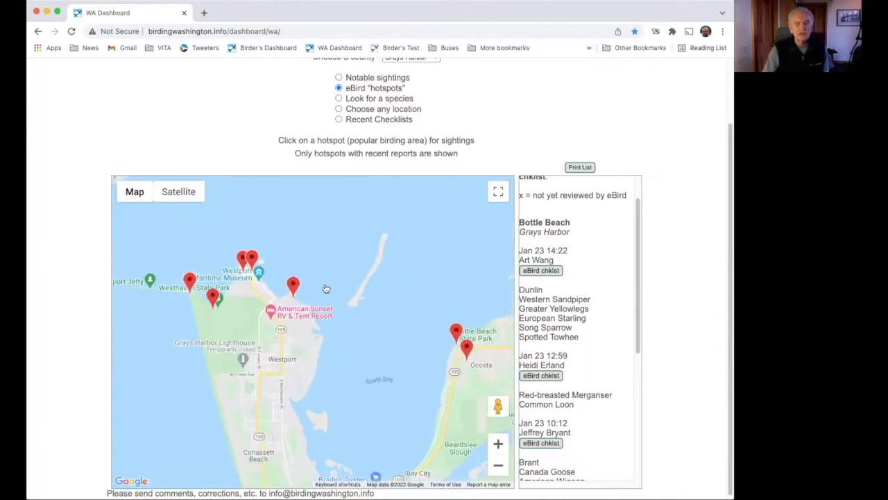
{"action": "left_click_drag", "start_coordinate": [331, 300], "coordinate": [430, 391]}
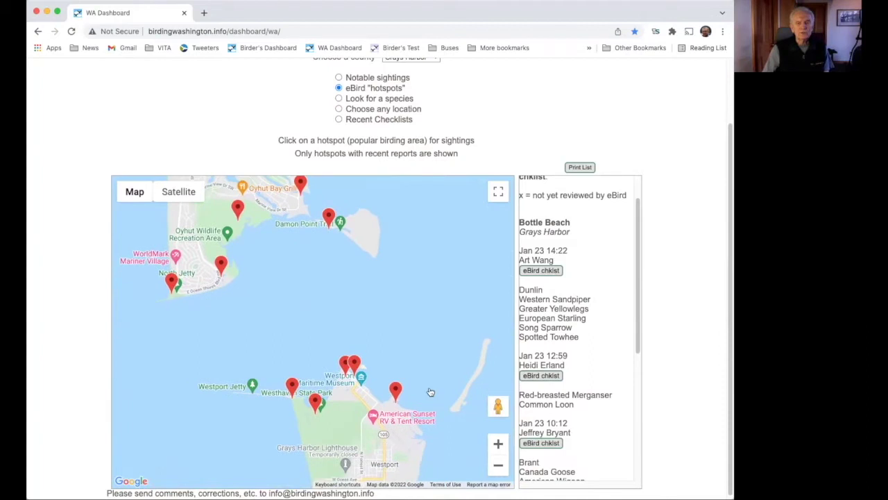
{"action": "left_click_drag", "start_coordinate": [638, 299], "coordinate": [638, 264]}
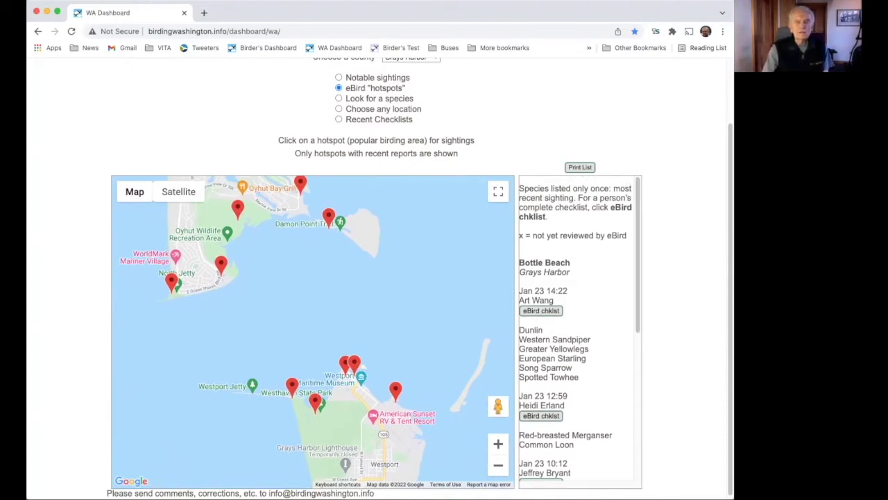
- Switch the Grays Harbor search to looking for a species and map the recent sightings of Red-necked Grebe
{"action": "scroll", "coordinate": [416, 278], "scroll_direction": "up", "scroll_amount": 3}
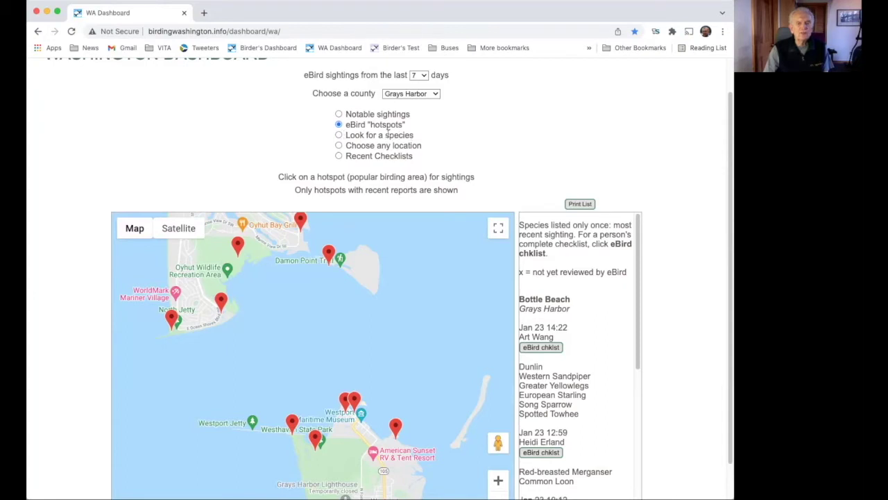
{"action": "left_click", "coordinate": [338, 135]}
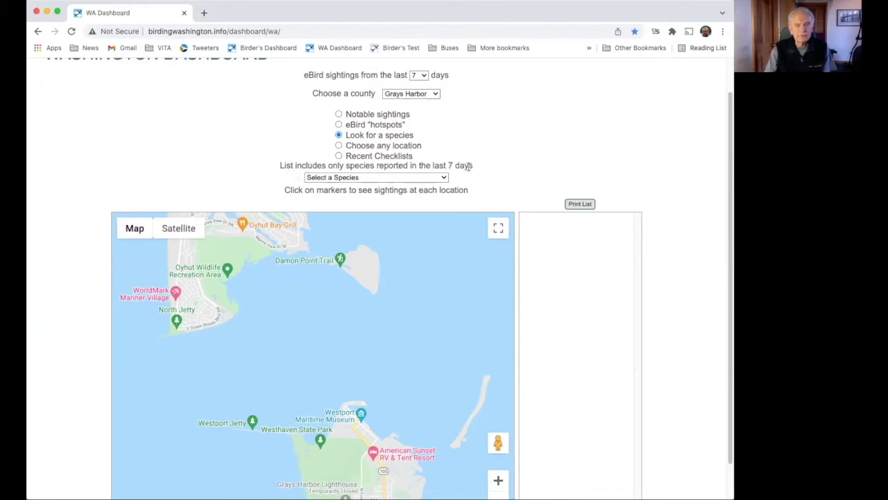
{"action": "left_click", "coordinate": [443, 178]}
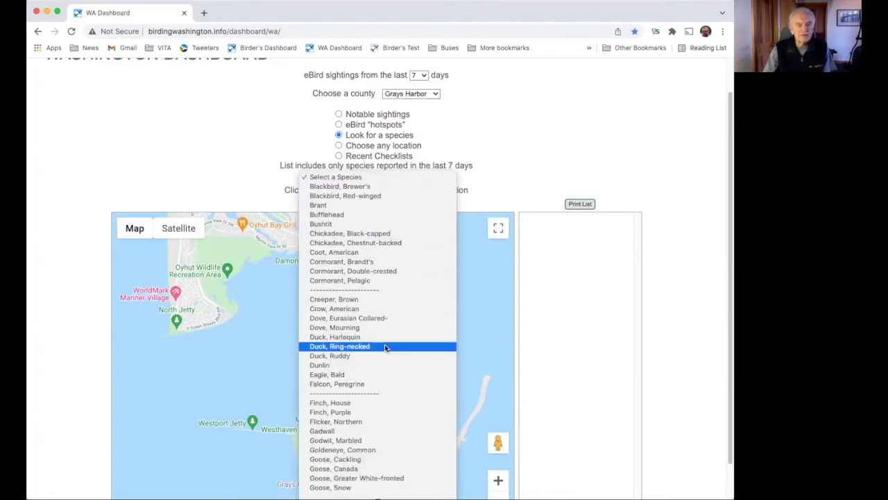
{"action": "scroll", "coordinate": [377, 489], "scroll_direction": "down", "scroll_amount": 3}
{"action": "scroll", "coordinate": [376, 485], "scroll_direction": "down", "scroll_amount": 5}
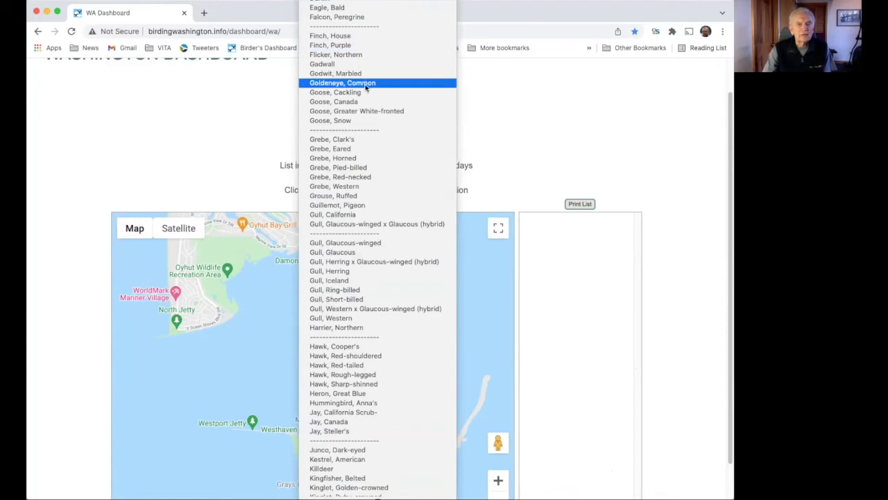
{"action": "left_click", "coordinate": [362, 178]}
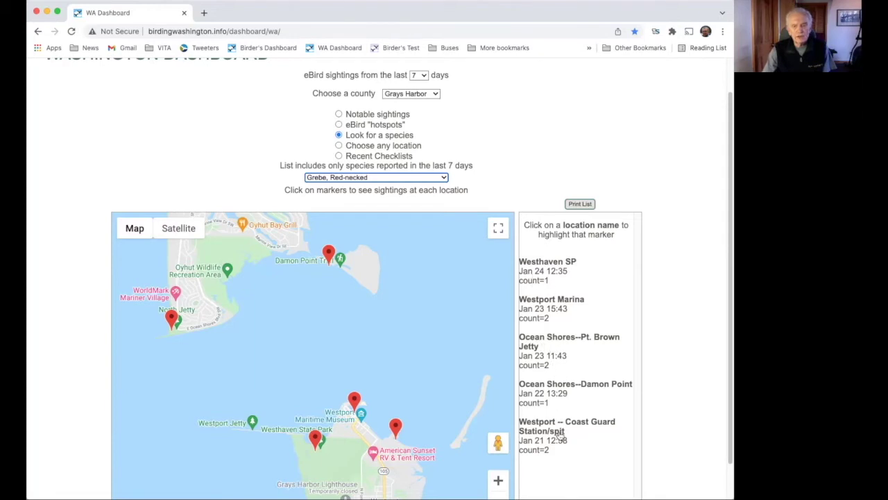
- Highlight the Westhaven SP marker, list its sightings and examine the species reported in each checklist
{"action": "left_click", "coordinate": [555, 263]}
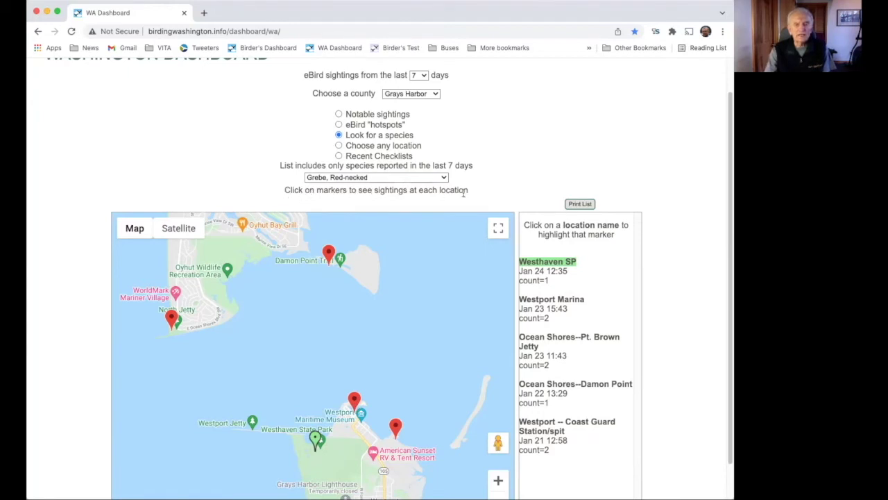
{"action": "left_click", "coordinate": [315, 439]}
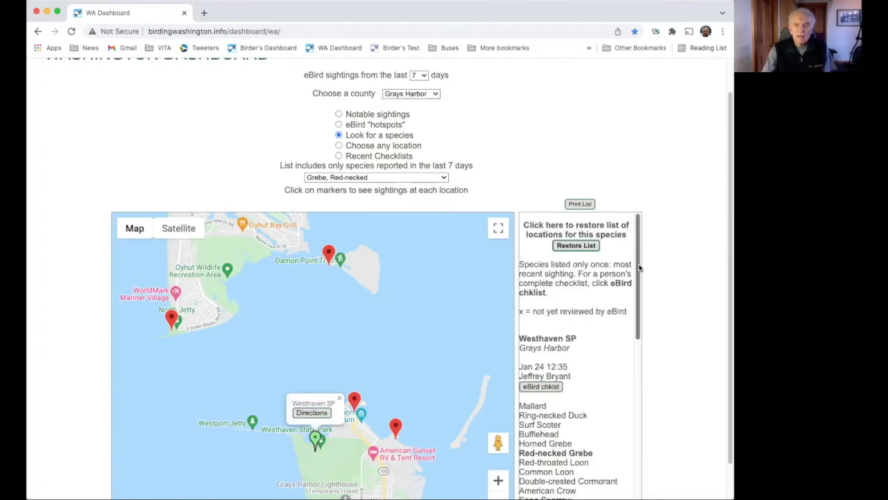
{"action": "left_click_drag", "start_coordinate": [639, 268], "coordinate": [646, 304]}
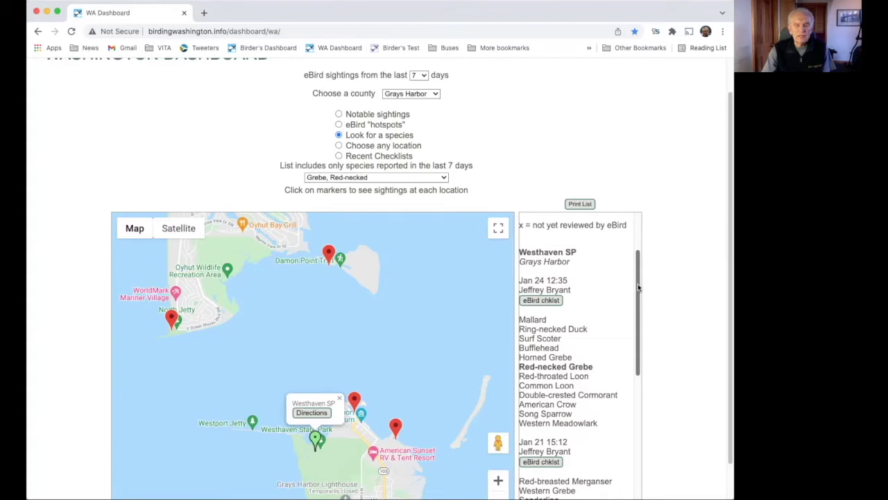
{"action": "left_click_drag", "start_coordinate": [638, 287], "coordinate": [644, 451]}
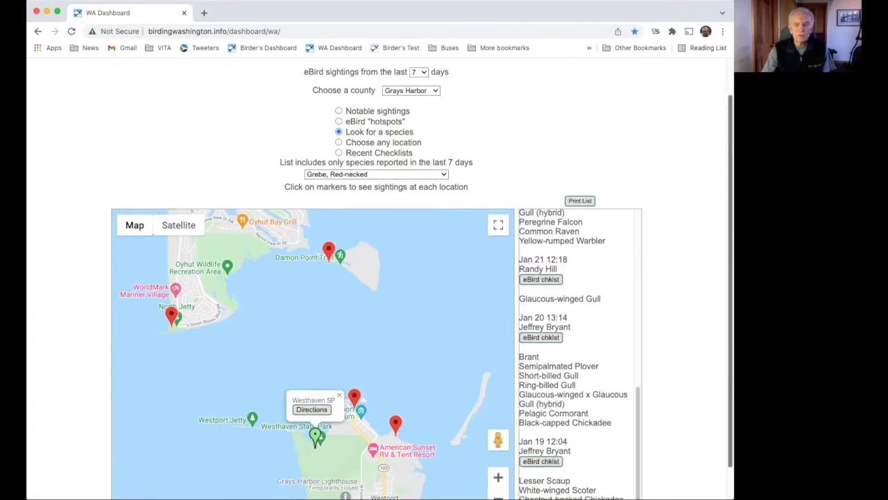
{"action": "scroll", "coordinate": [615, 407], "scroll_direction": "down", "scroll_amount": 2}
{"action": "left_click_drag", "start_coordinate": [639, 409], "coordinate": [570, 331]}
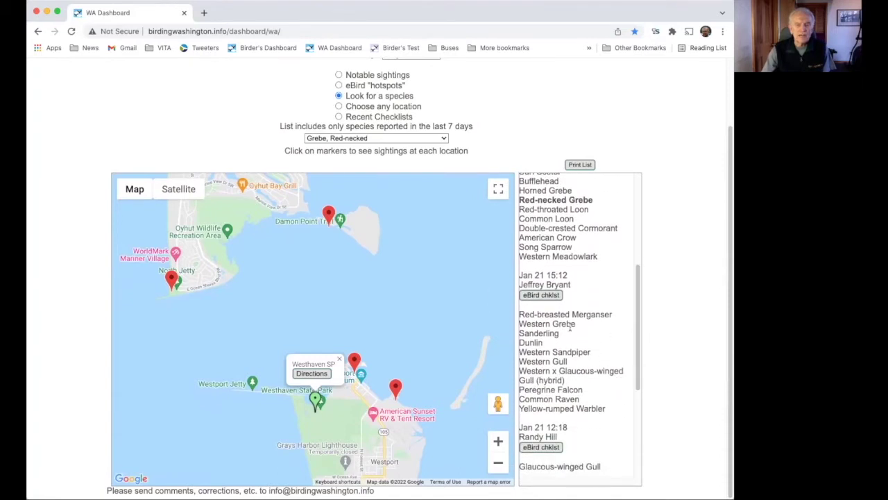
{"action": "left_click_drag", "start_coordinate": [639, 350], "coordinate": [638, 308]}
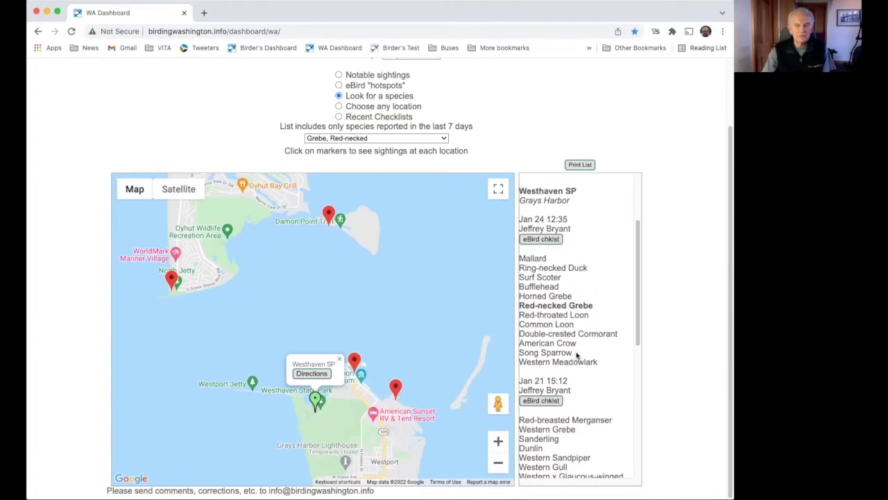
{"action": "scroll", "coordinate": [604, 292], "scroll_direction": "up", "scroll_amount": 5}
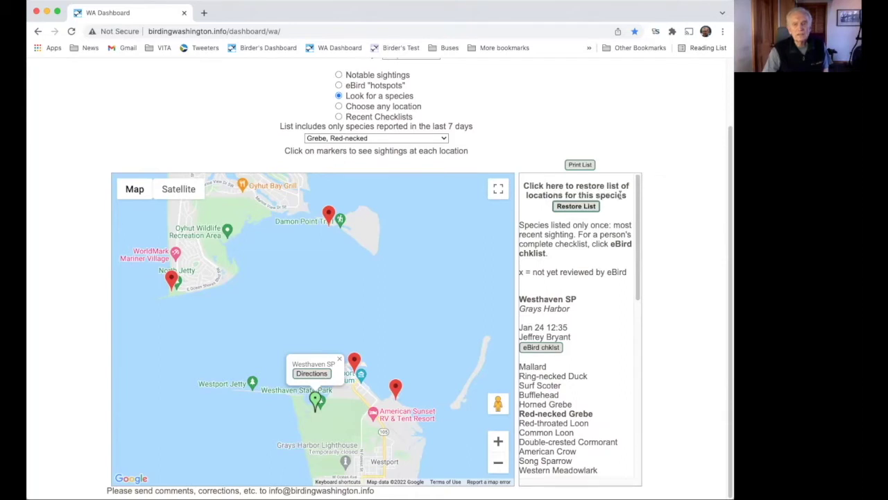
- Restore the list of Red-necked Grebe locations and browse the other available species without changing the selection
{"action": "left_click", "coordinate": [575, 207]}
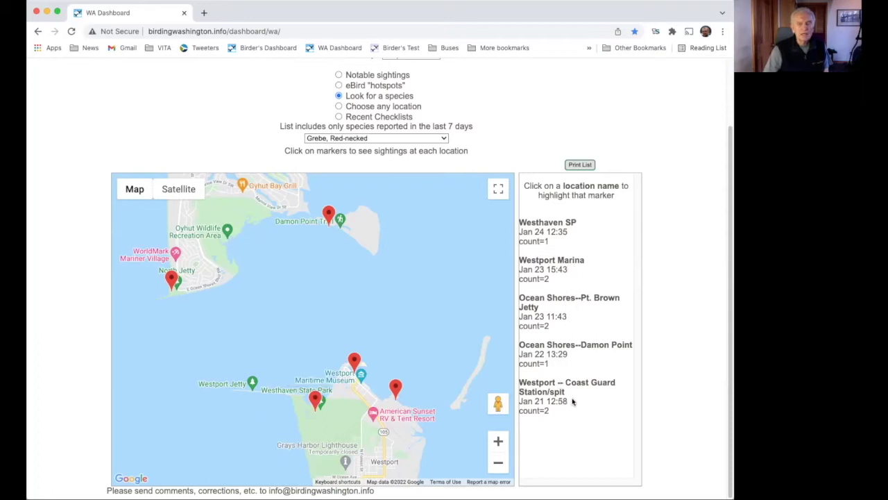
{"action": "scroll", "coordinate": [473, 262], "scroll_direction": "up", "scroll_amount": 3}
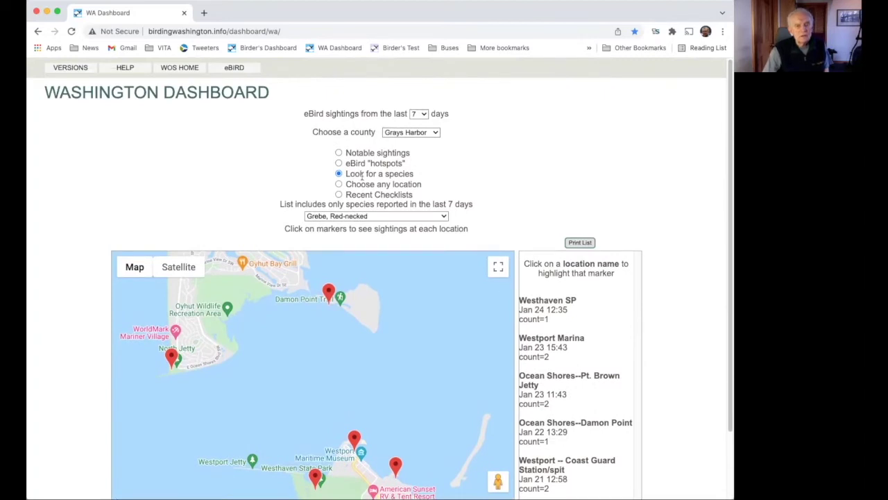
{"action": "left_click", "coordinate": [444, 217]}
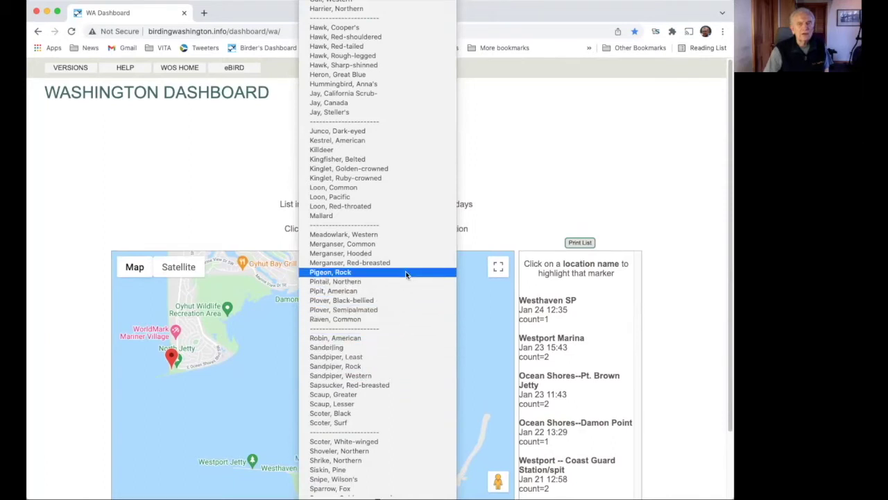
{"action": "left_click", "coordinate": [543, 196]}
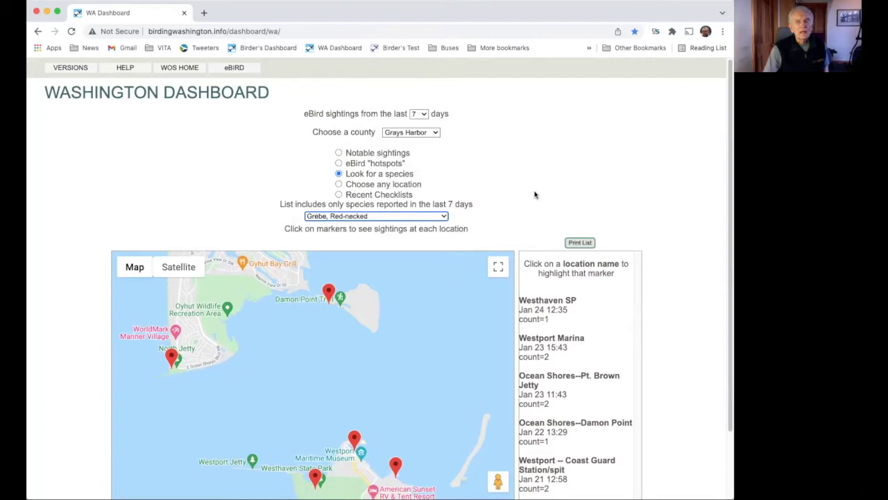
- Show the Willapa Bay area around Tokeland, South Bend and Bay Center on the map
{"action": "scroll", "coordinate": [671, 347], "scroll_direction": "down", "scroll_amount": 2}
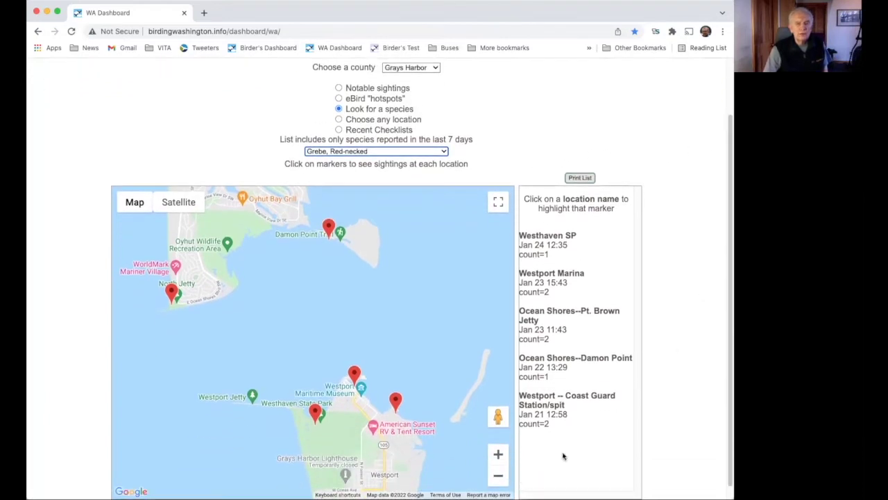
{"action": "left_click", "coordinate": [498, 475]}
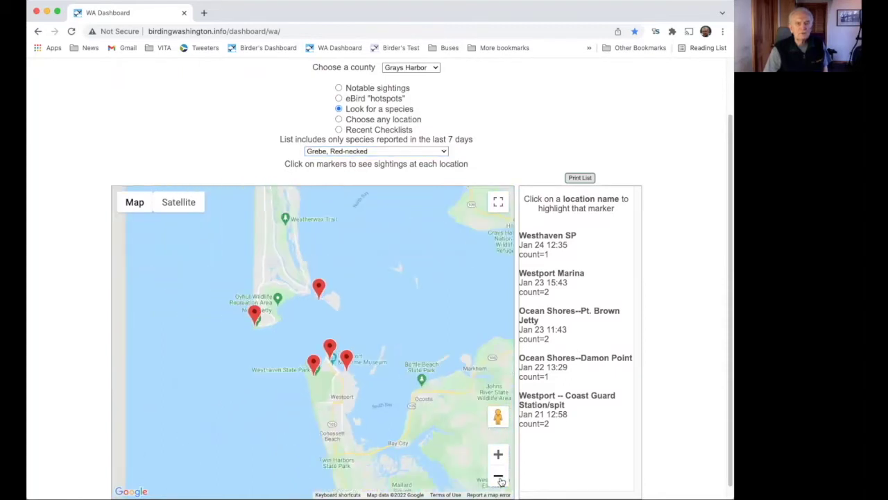
{"action": "left_click", "coordinate": [499, 478]}
{"action": "left_click", "coordinate": [499, 478]}
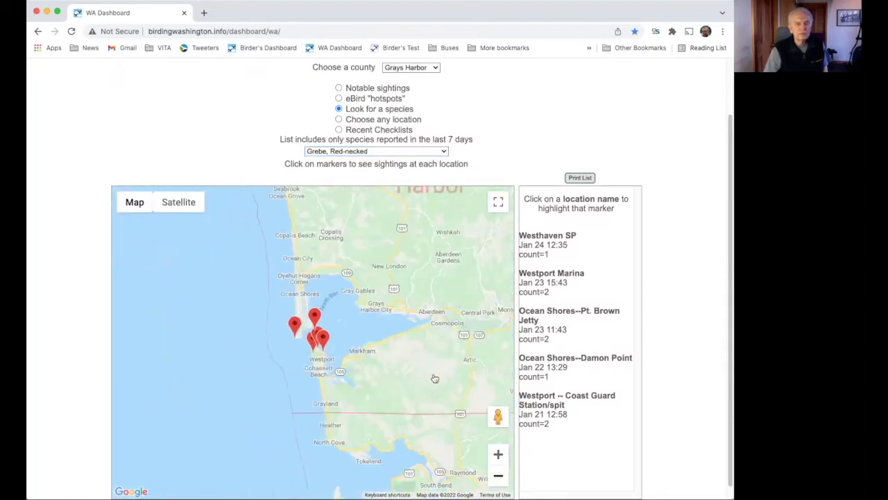
{"action": "key", "text": "Down"}
{"action": "key", "text": "Down"}
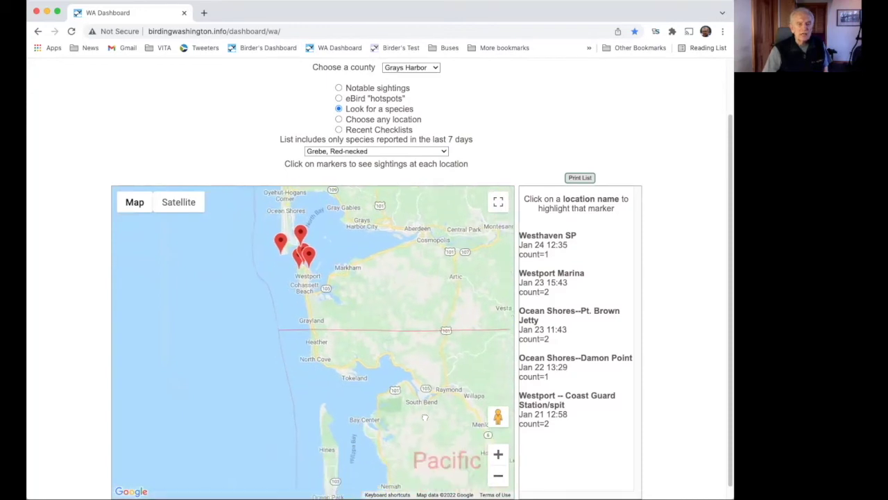
{"action": "key", "text": "Down"}
{"action": "key", "text": "Right"}
{"action": "key", "text": "Down"}
{"action": "key", "text": "Right"}
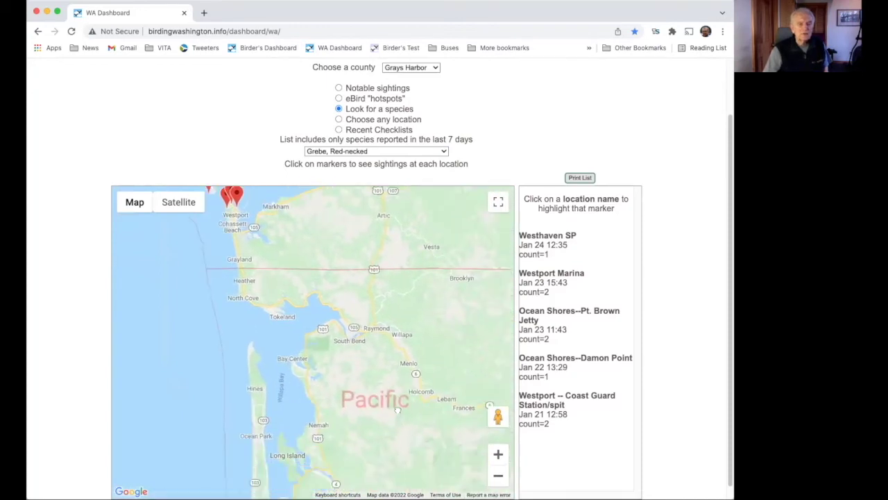
{"action": "left_click", "coordinate": [498, 453]}
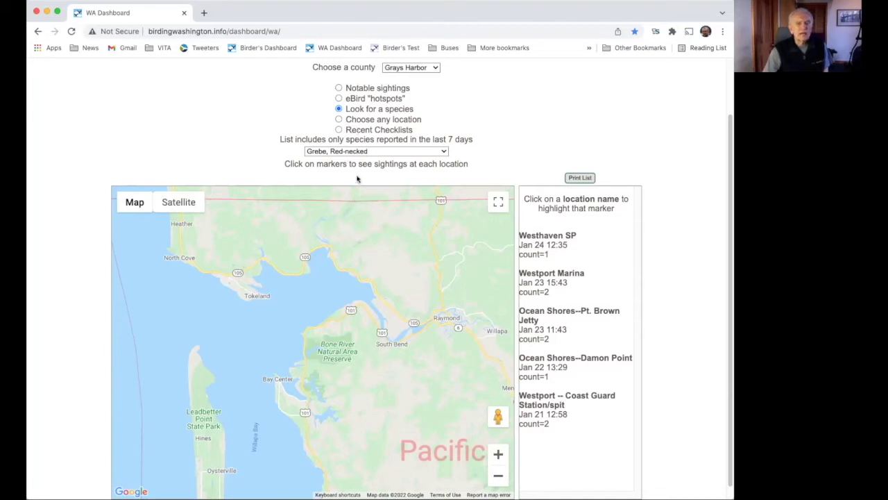
- Switch to choosing any location and find sightings within 10 km of a point on Willapa Bay northwest of Bone River Natural Area Preserve
{"action": "left_click", "coordinate": [338, 119]}
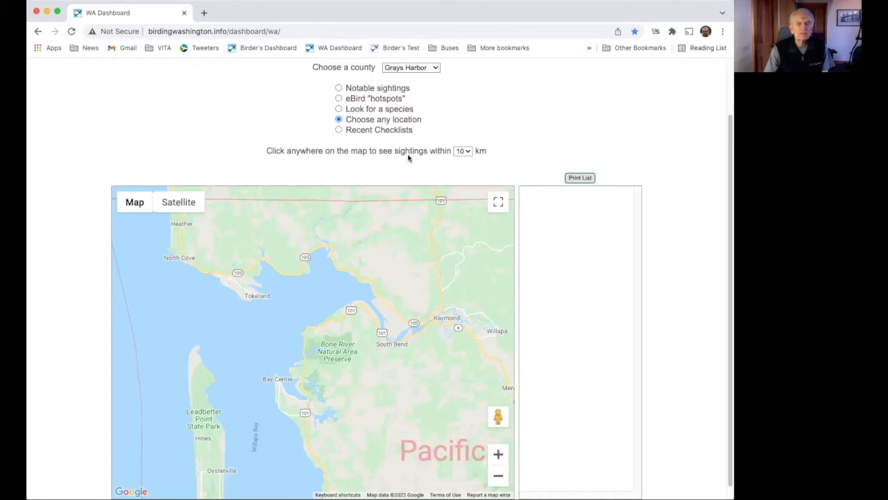
{"action": "left_click", "coordinate": [469, 154]}
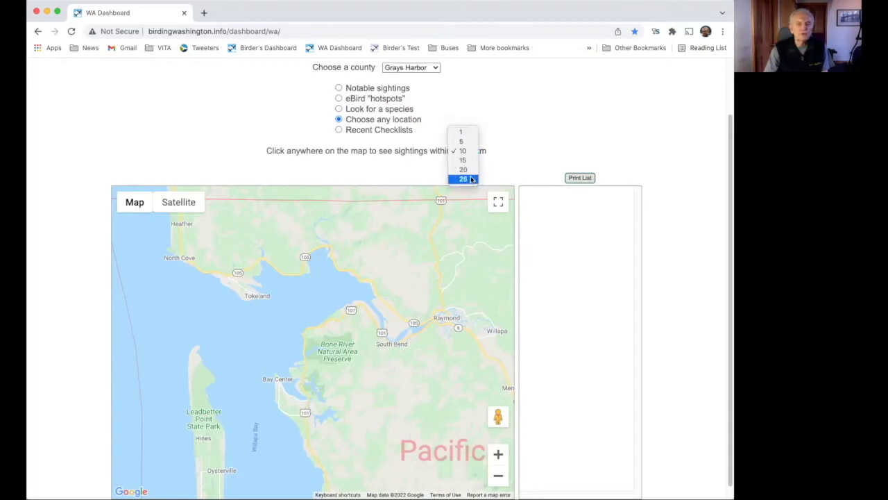
{"action": "left_click", "coordinate": [505, 169]}
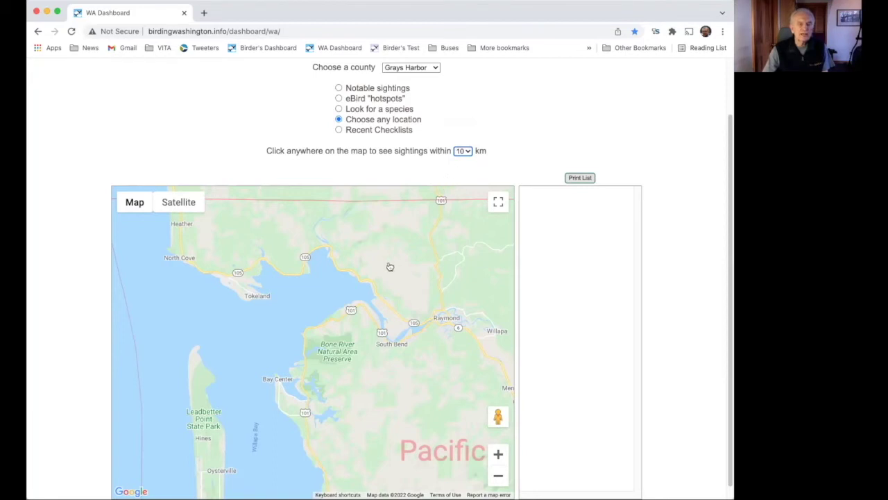
{"action": "left_click", "coordinate": [315, 324]}
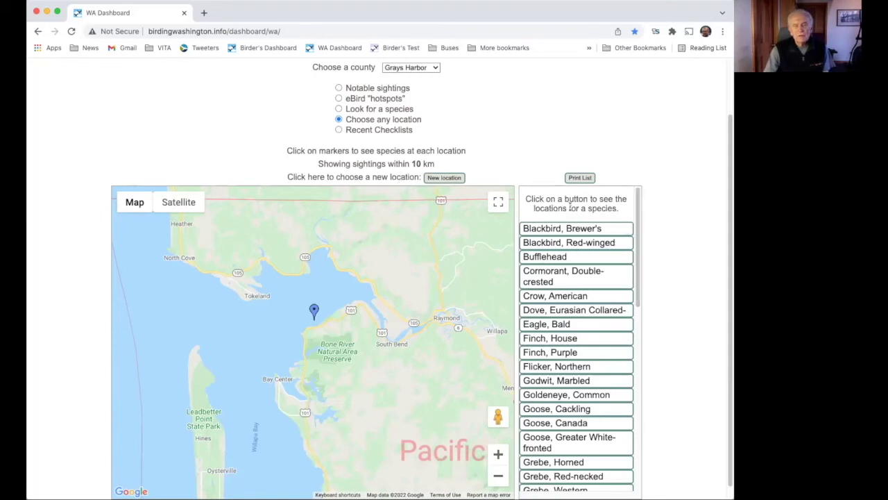
- Look through the list of species reported around the chosen point and show the locations for Song Sparrow
{"action": "left_click_drag", "start_coordinate": [639, 221], "coordinate": [634, 442]}
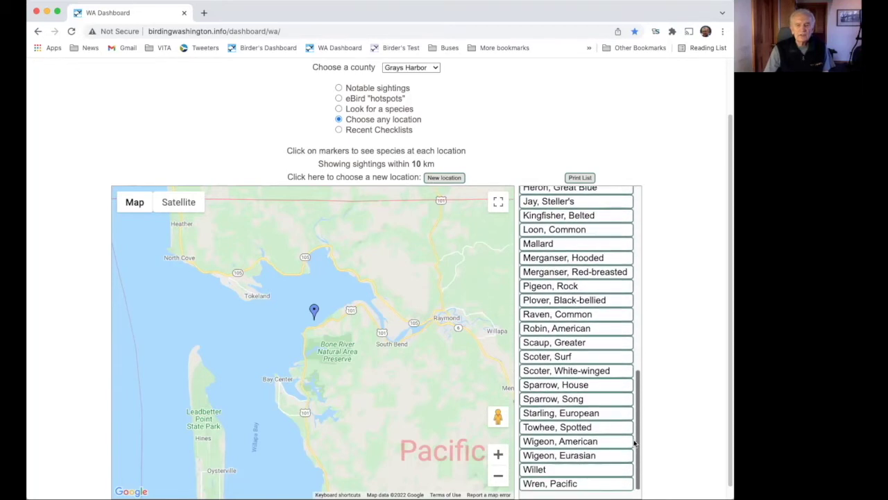
{"action": "left_click_drag", "start_coordinate": [634, 437], "coordinate": [629, 209]}
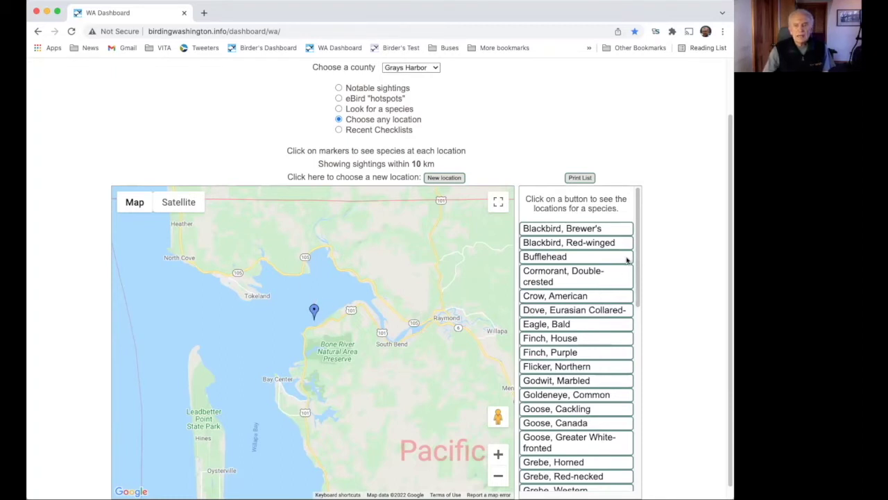
{"action": "scroll", "coordinate": [637, 248], "scroll_direction": "down", "scroll_amount": 1}
{"action": "left_click_drag", "start_coordinate": [637, 248], "coordinate": [643, 425]}
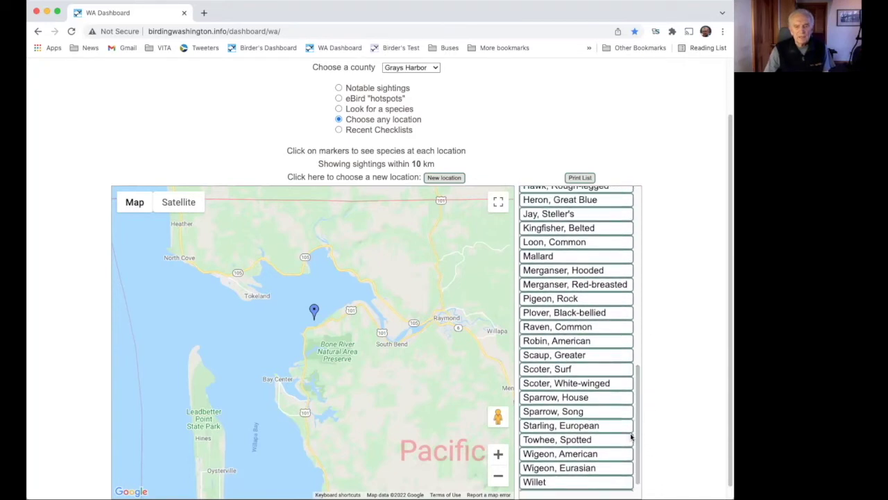
{"action": "left_click", "coordinate": [557, 414]}
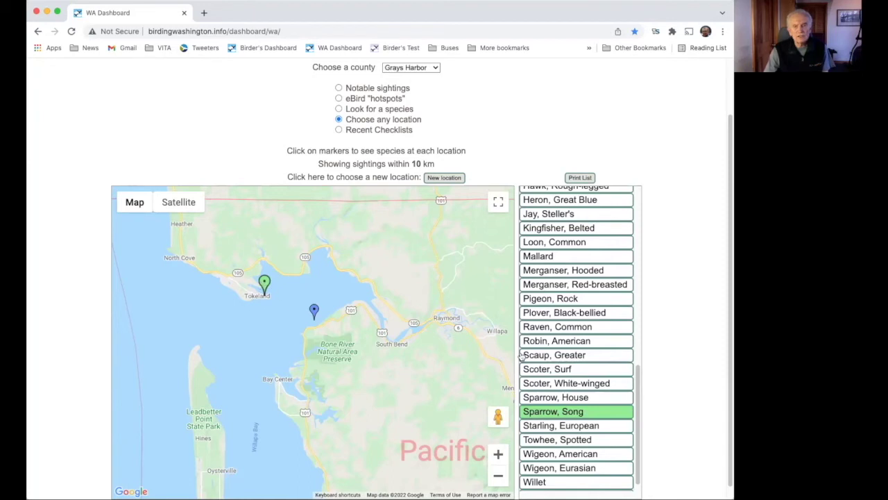
- Show the locations for Red-winged Blackbird and for Red-necked Grebe, and return to the start of the species list
{"action": "left_click_drag", "start_coordinate": [635, 397], "coordinate": [628, 225]}
{"action": "left_click", "coordinate": [605, 243]}
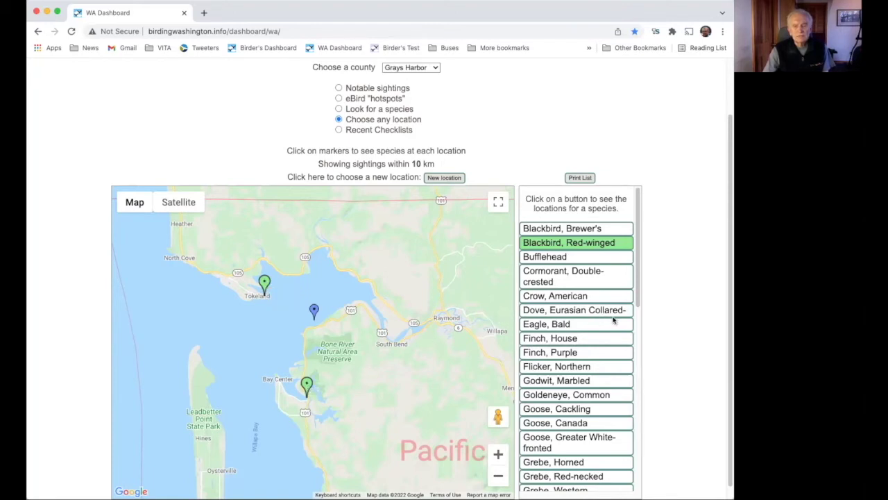
{"action": "left_click_drag", "start_coordinate": [637, 302], "coordinate": [644, 391]}
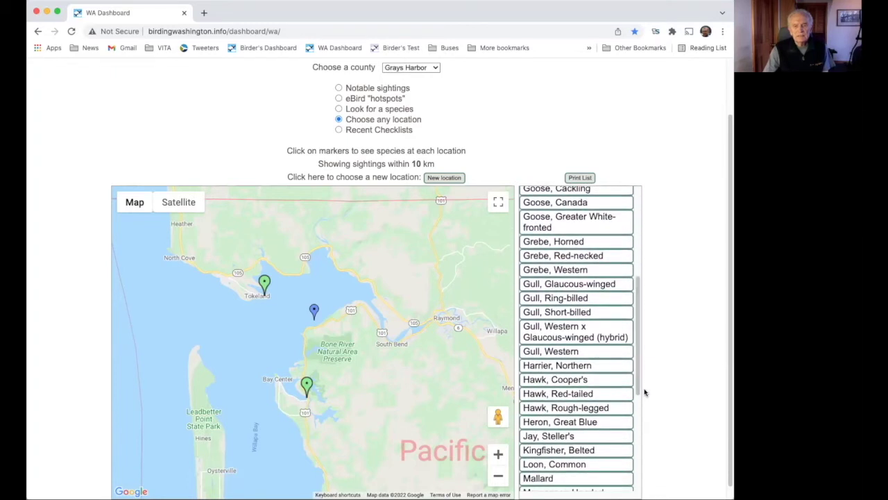
{"action": "left_click", "coordinate": [568, 259]}
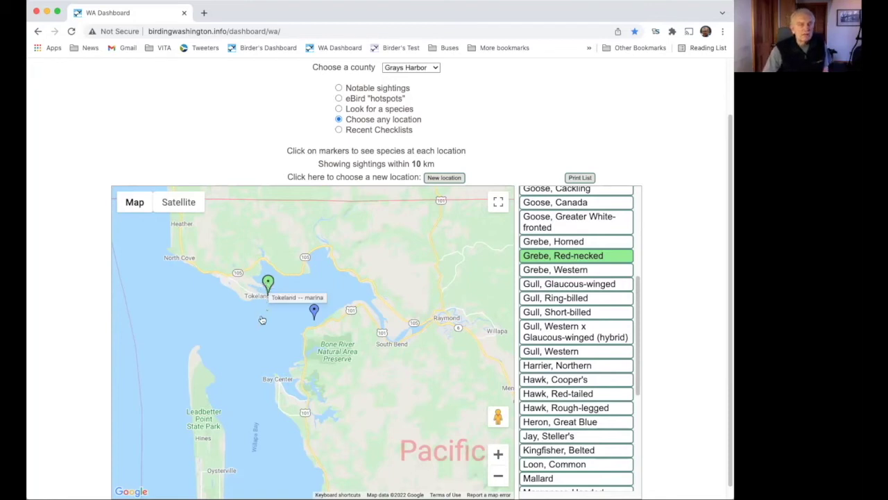
{"action": "left_click_drag", "start_coordinate": [636, 327], "coordinate": [632, 260]}
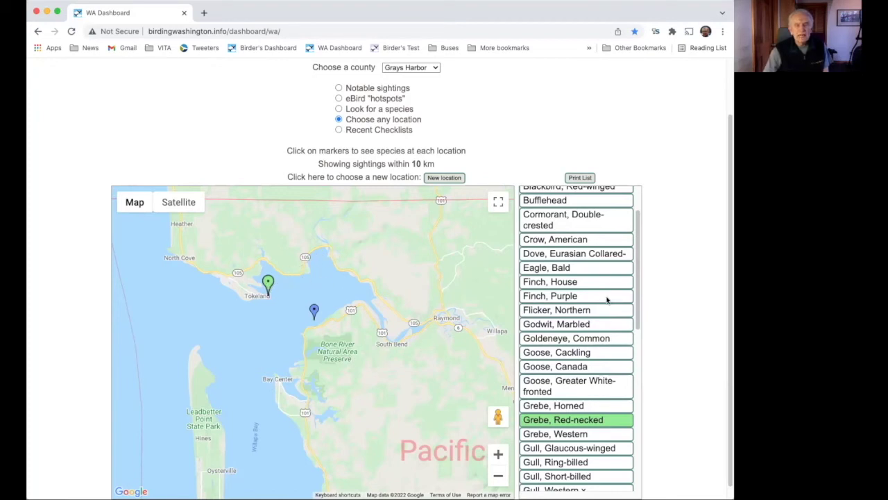
{"action": "left_click_drag", "start_coordinate": [638, 308], "coordinate": [646, 278]}
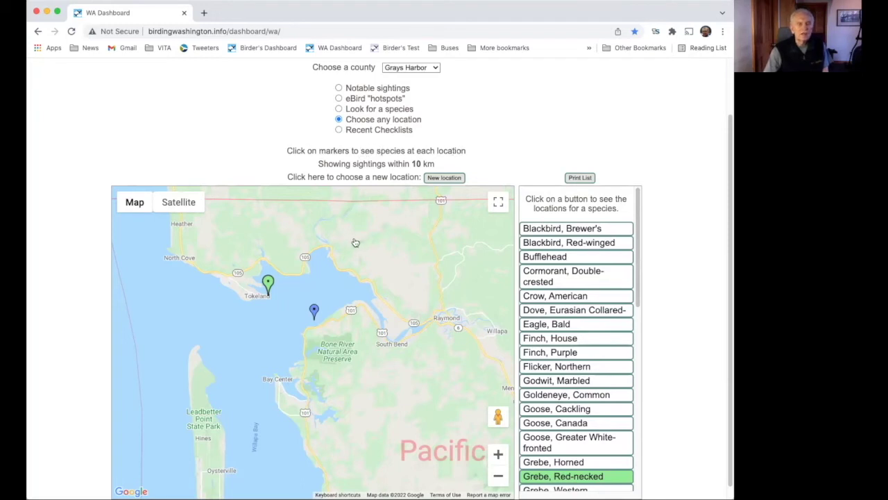
- Show the species reported at the Tokeland marina marker and read through the dated checklists there, including the Red-necked Grebe sighting
{"action": "left_click", "coordinate": [269, 283]}
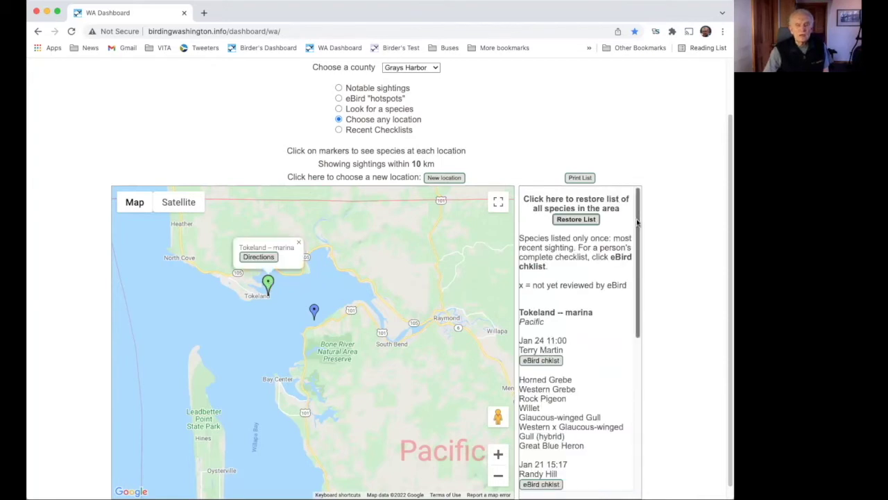
{"action": "left_click_drag", "start_coordinate": [637, 224], "coordinate": [648, 278]}
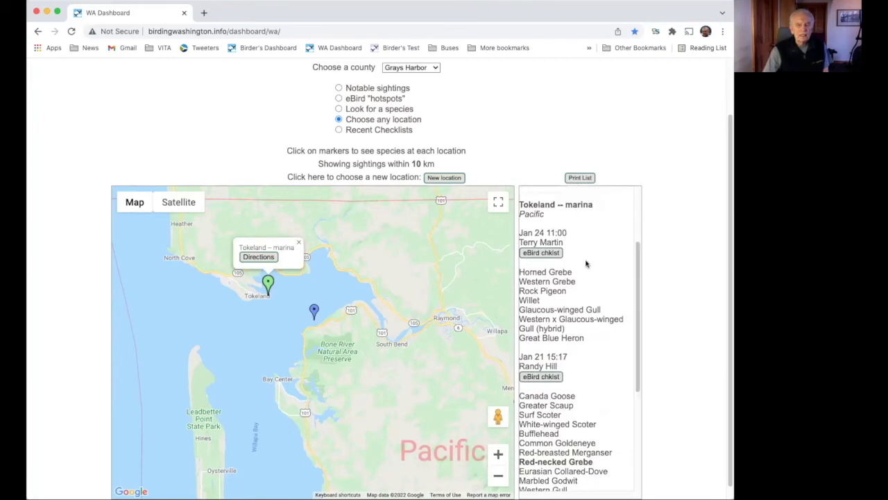
{"action": "left_click_drag", "start_coordinate": [639, 298], "coordinate": [640, 283]}
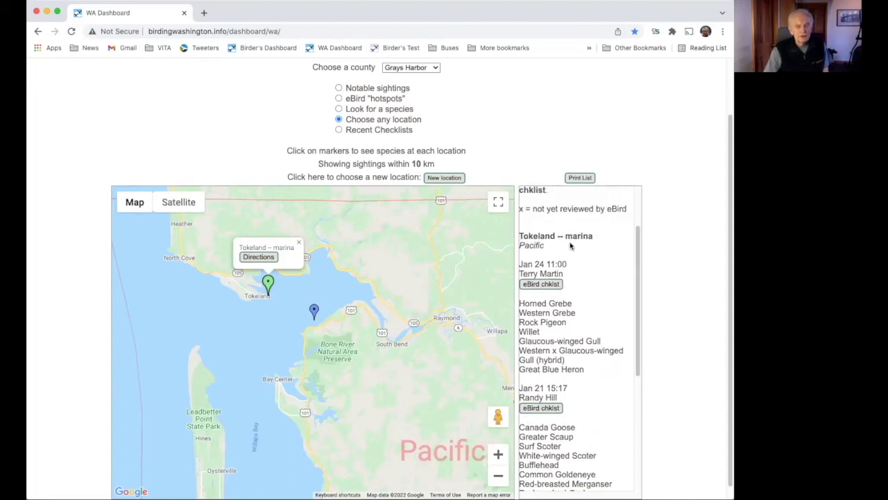
{"action": "left_click_drag", "start_coordinate": [640, 258], "coordinate": [642, 288]}
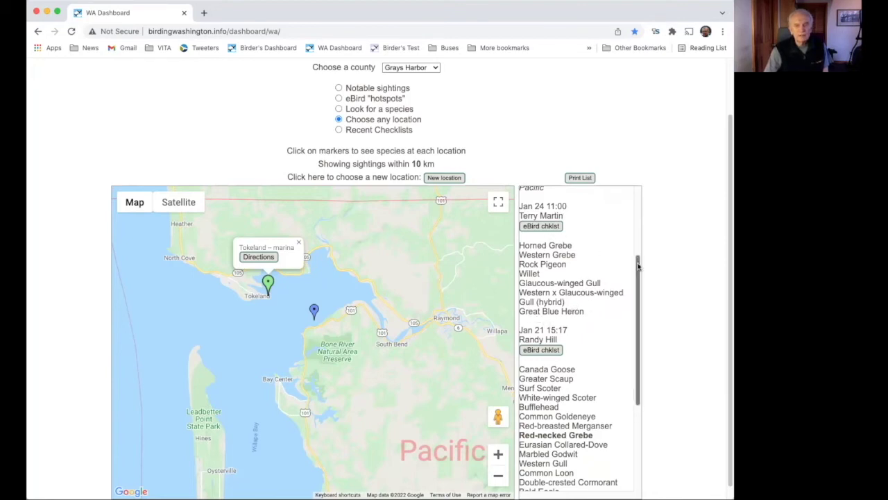
{"action": "left_click_drag", "start_coordinate": [638, 269], "coordinate": [647, 329]}
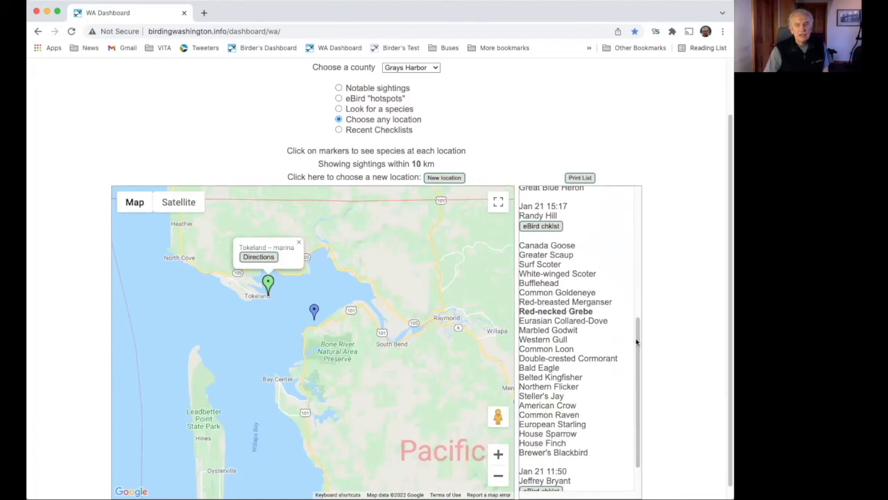
{"action": "left_click_drag", "start_coordinate": [640, 356], "coordinate": [633, 278]}
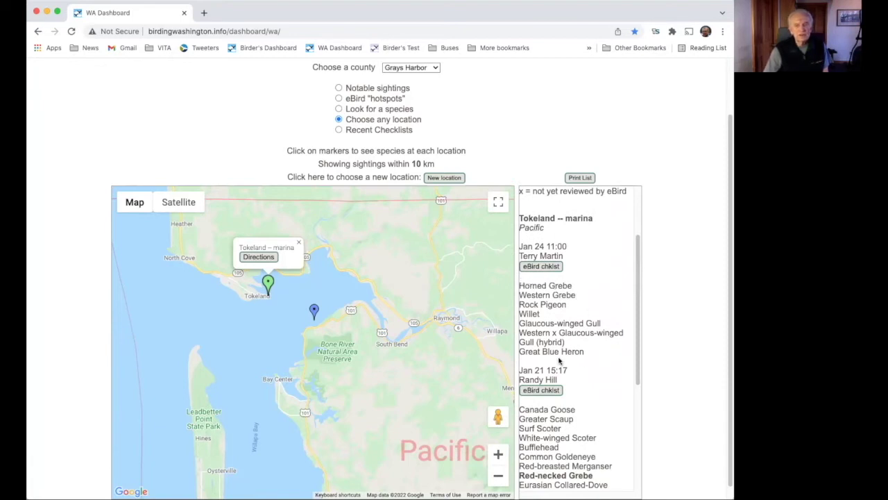
{"action": "left_click_drag", "start_coordinate": [639, 277], "coordinate": [642, 353]}
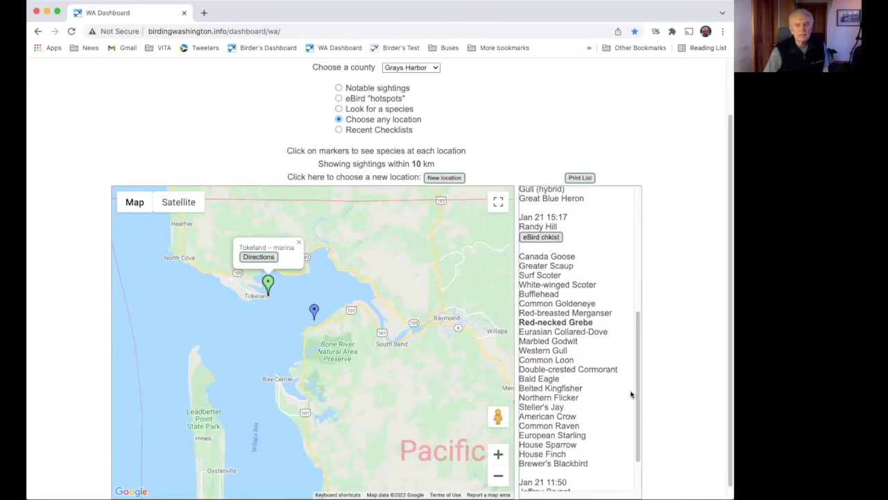
{"action": "left_click_drag", "start_coordinate": [637, 389], "coordinate": [636, 331]}
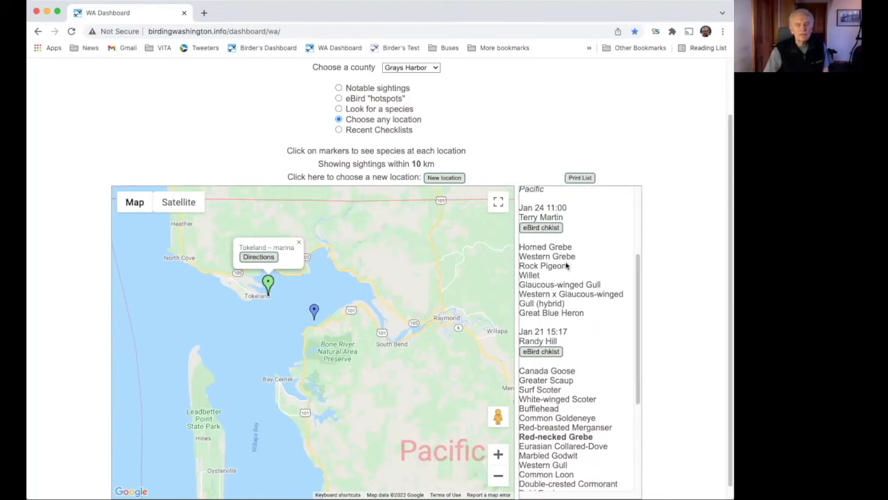
{"action": "left_click_drag", "start_coordinate": [637, 293], "coordinate": [640, 275]}
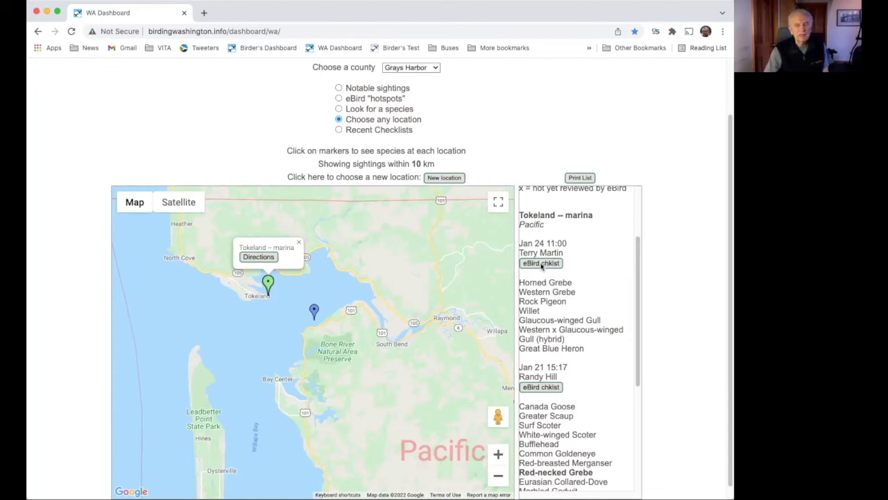
- Return to the start of the Tokeland marina sightings and restore the list of all species in the area
{"action": "scroll", "coordinate": [640, 265], "scroll_direction": "up", "scroll_amount": 2}
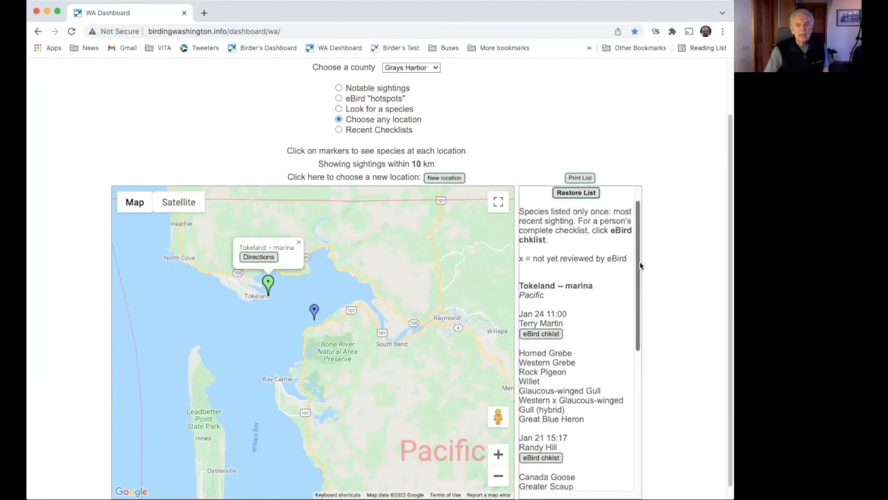
{"action": "scroll", "coordinate": [641, 266], "scroll_direction": "up", "scroll_amount": 1}
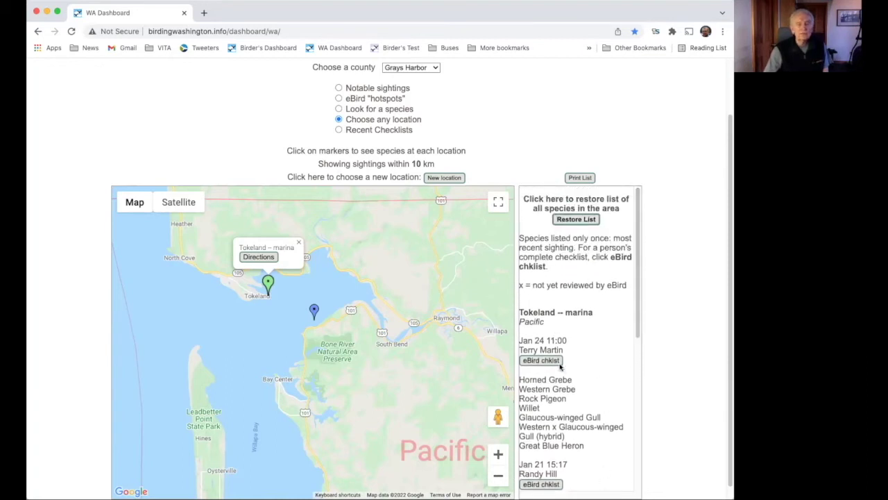
{"action": "left_click", "coordinate": [576, 219]}
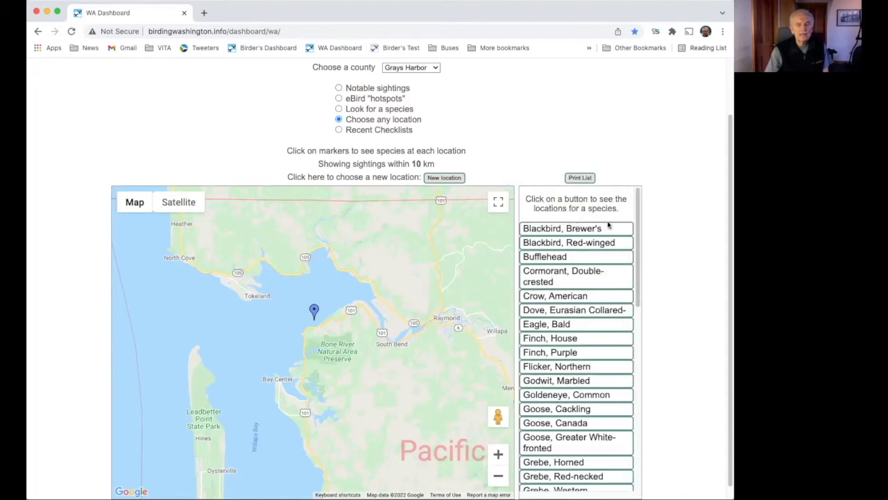
{"action": "left_click_drag", "start_coordinate": [638, 227], "coordinate": [607, 238]}
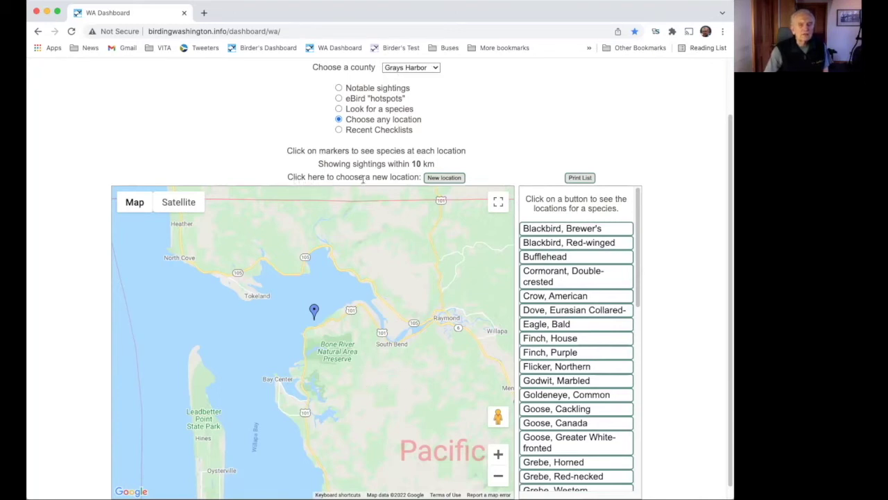
- Choose a new location and find sightings within 10 km of a point between Long Beach and Willapa National Wildlife Refuge
{"action": "left_click", "coordinate": [444, 178]}
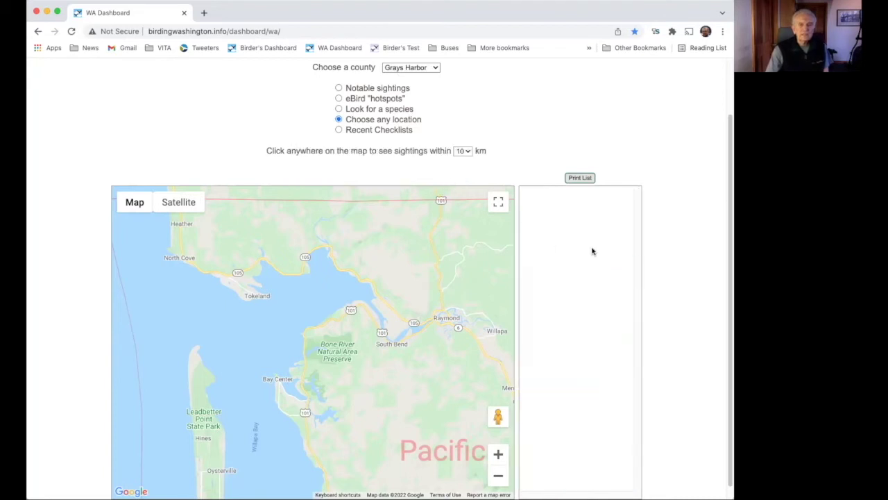
{"action": "scroll", "coordinate": [659, 313], "scroll_direction": "down", "scroll_amount": 1}
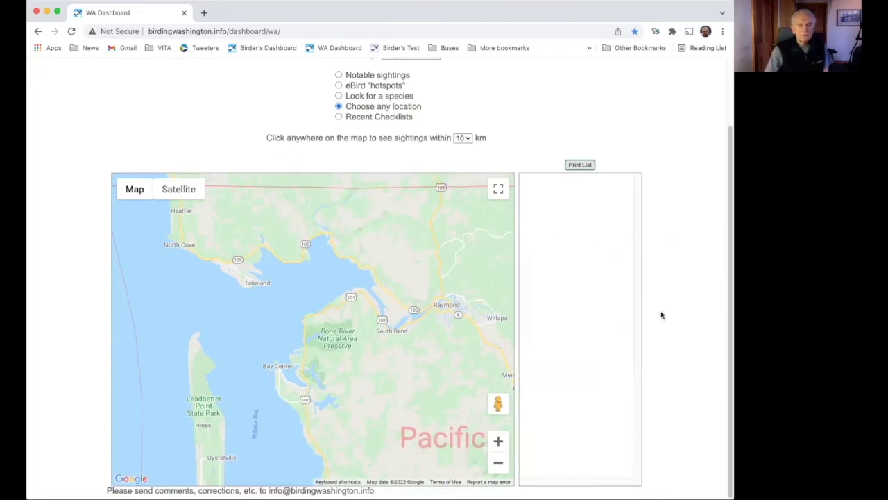
{"action": "left_click_drag", "start_coordinate": [361, 423], "coordinate": [393, 259]}
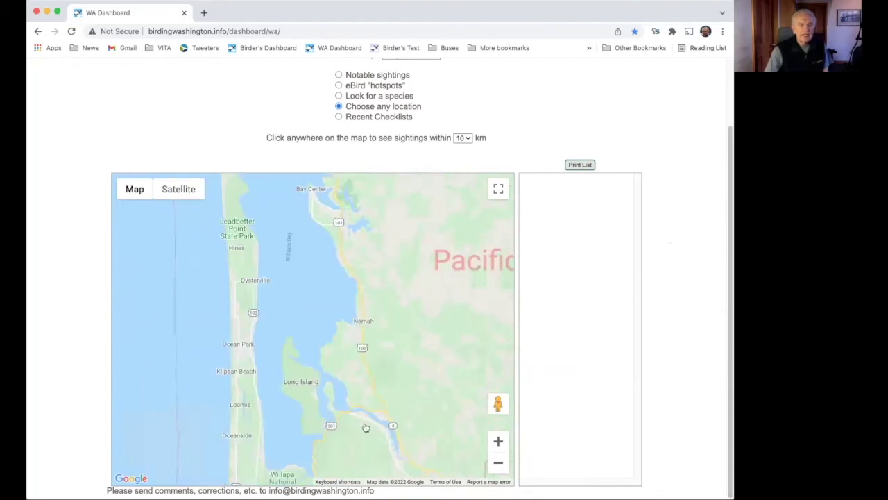
{"action": "left_click_drag", "start_coordinate": [366, 426], "coordinate": [361, 345]}
{"action": "left_click_drag", "start_coordinate": [362, 387], "coordinate": [366, 329]}
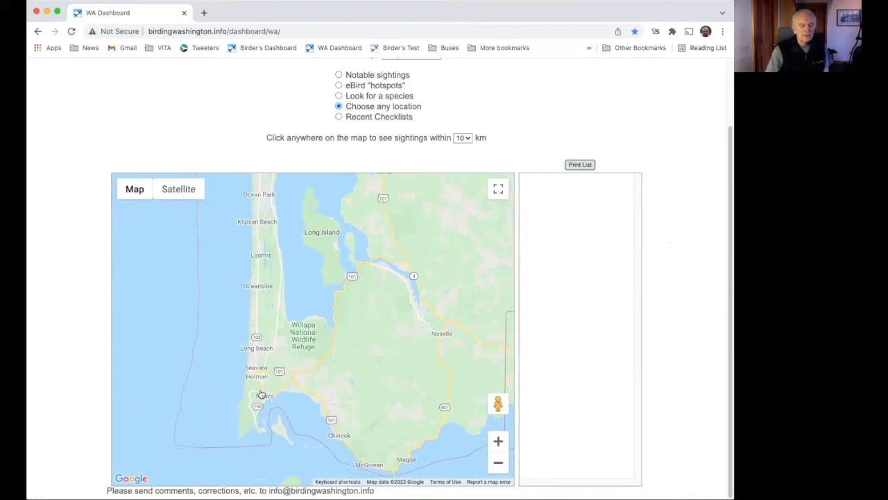
{"action": "left_click_drag", "start_coordinate": [350, 362], "coordinate": [349, 380]}
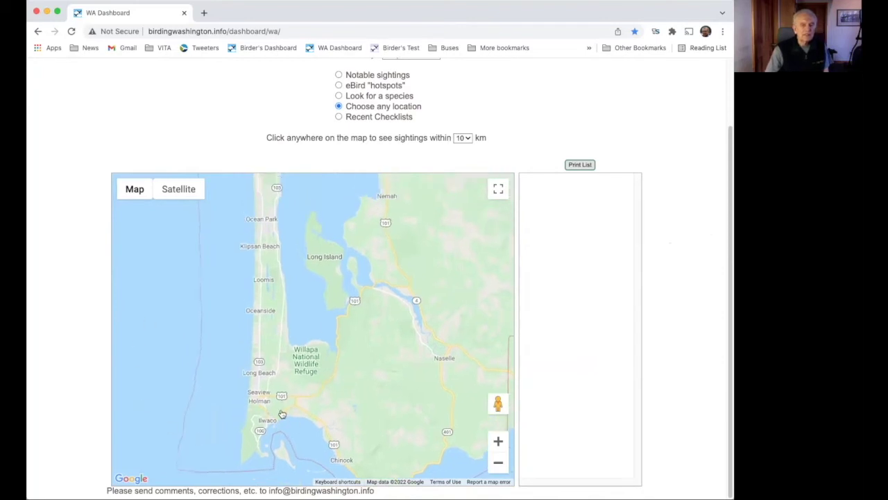
{"action": "left_click", "coordinate": [279, 364]}
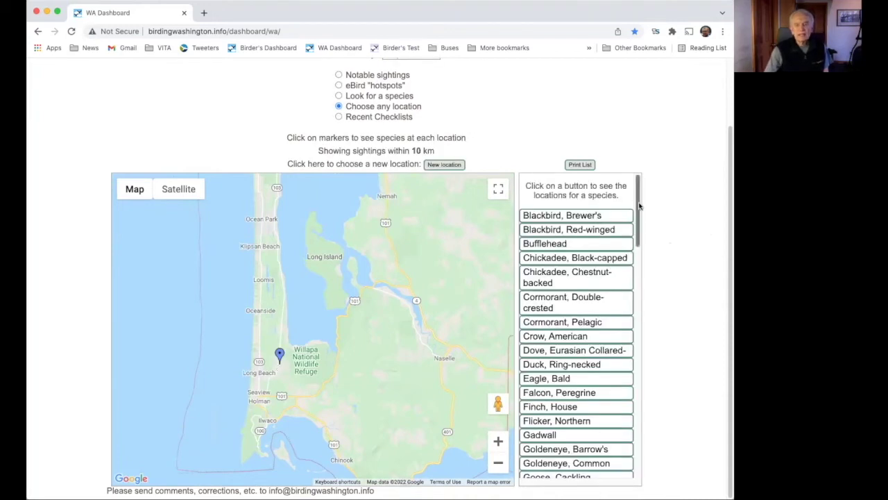
{"action": "left_click_drag", "start_coordinate": [640, 209], "coordinate": [621, 183]}
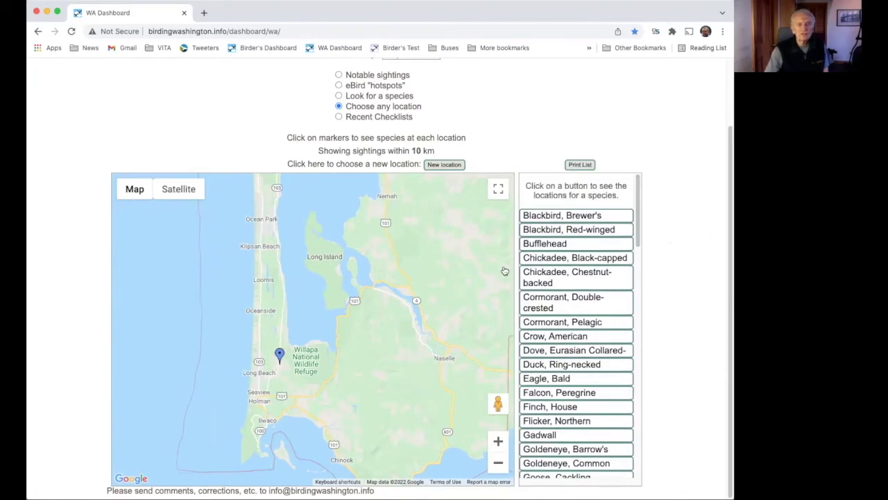
- Show the Grays Harbor area around Ocean Shores, Hoquiam, Aberdeen and Westport on the map
{"action": "left_click_drag", "start_coordinate": [387, 268], "coordinate": [388, 380]}
{"action": "left_click_drag", "start_coordinate": [387, 230], "coordinate": [378, 349]}
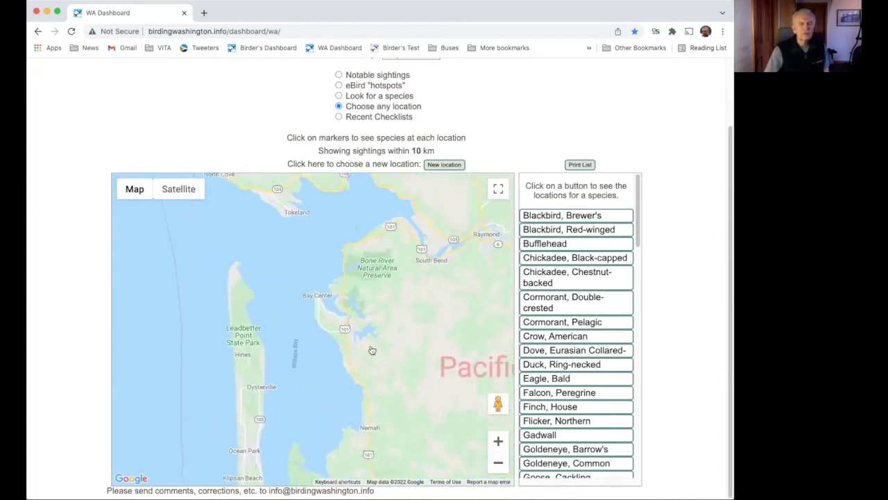
{"action": "left_click_drag", "start_coordinate": [390, 280], "coordinate": [391, 328]}
{"action": "left_click_drag", "start_coordinate": [375, 214], "coordinate": [389, 230]}
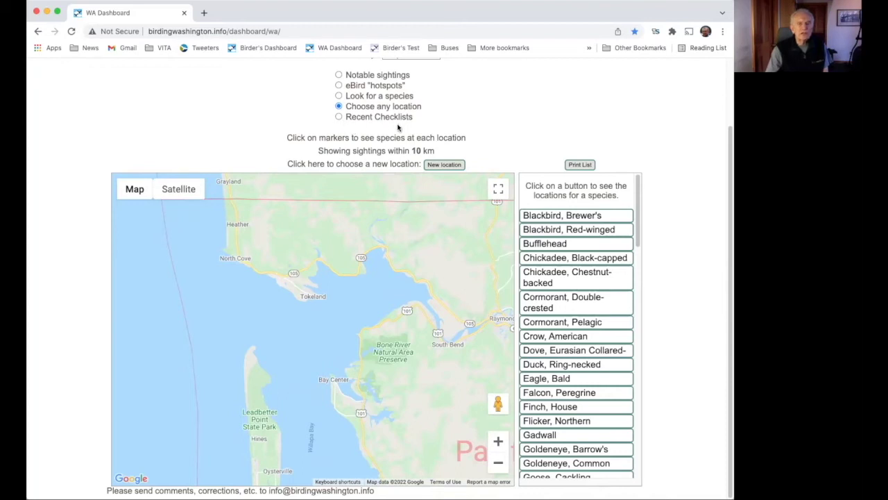
{"action": "scroll", "coordinate": [721, 243], "scroll_direction": "up", "scroll_amount": 2}
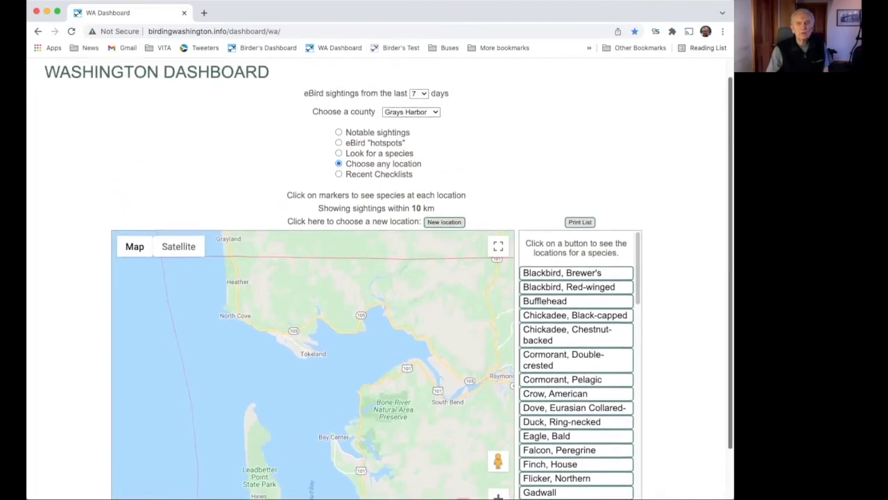
{"action": "scroll", "coordinate": [604, 187], "scroll_direction": "up", "scroll_amount": 1}
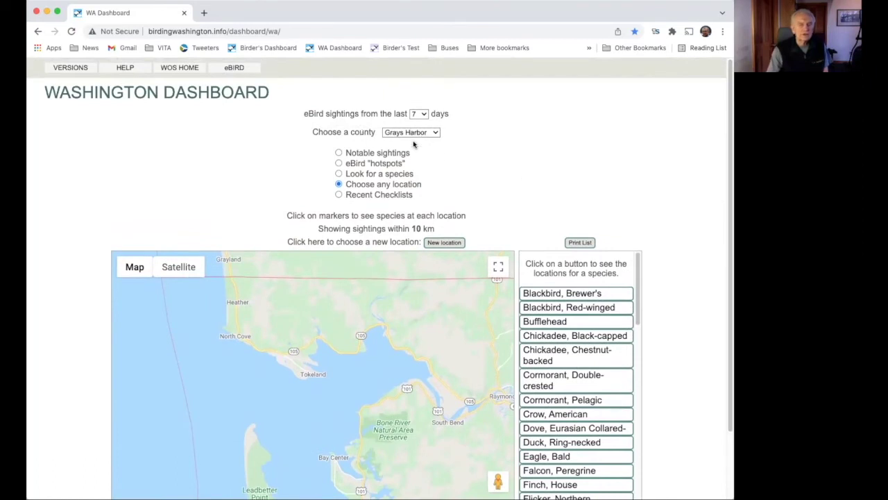
{"action": "scroll", "coordinate": [360, 316], "scroll_direction": "down", "scroll_amount": 3}
{"action": "scroll", "coordinate": [355, 311], "scroll_direction": "up", "scroll_amount": 3}
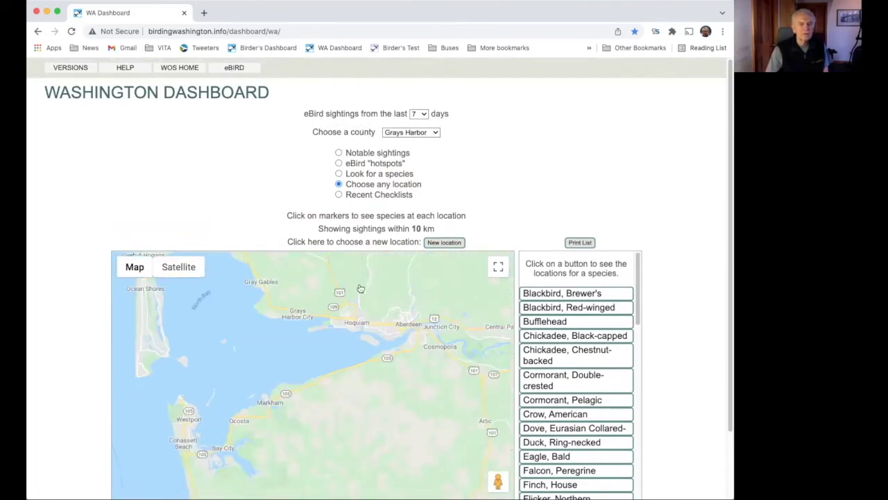
{"action": "left_click_drag", "start_coordinate": [361, 288], "coordinate": [372, 330]}
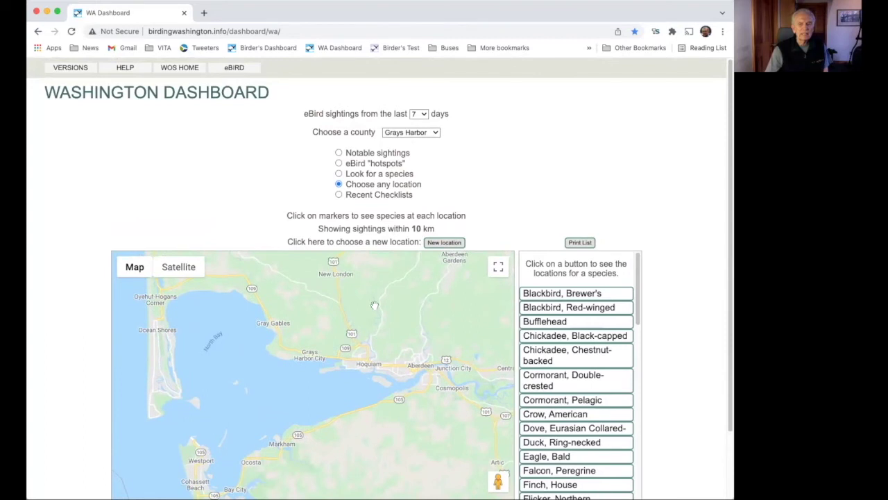
{"action": "scroll", "coordinate": [380, 277], "scroll_direction": "down", "scroll_amount": 1}
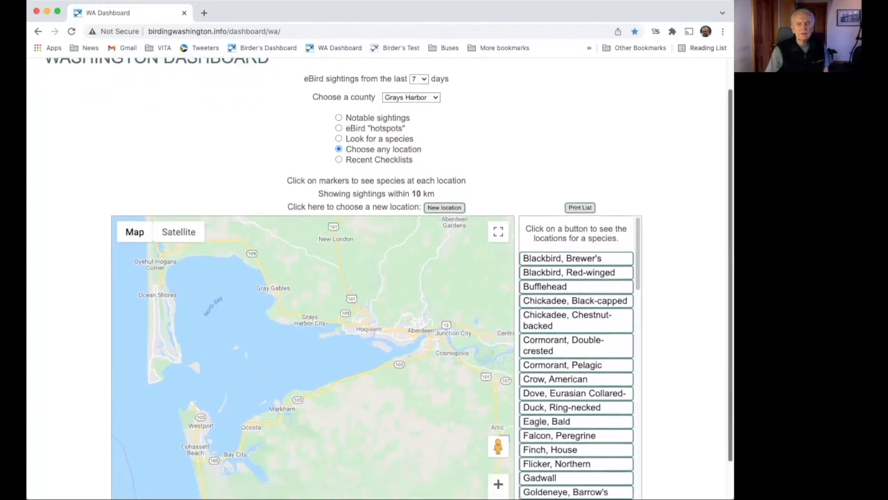
- Switch to recent checklists and list those submitted for Grays Harbor county
{"action": "left_click", "coordinate": [339, 160]}
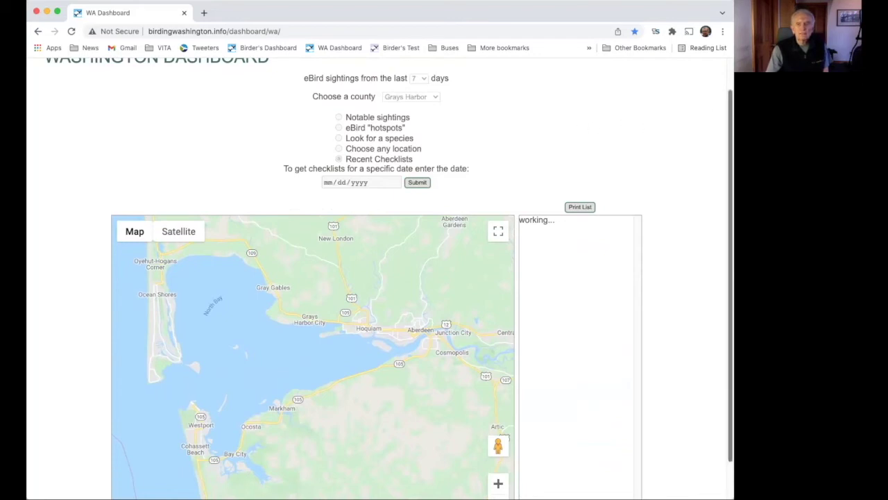
{"action": "scroll", "coordinate": [730, 277], "scroll_direction": "down", "scroll_amount": 3}
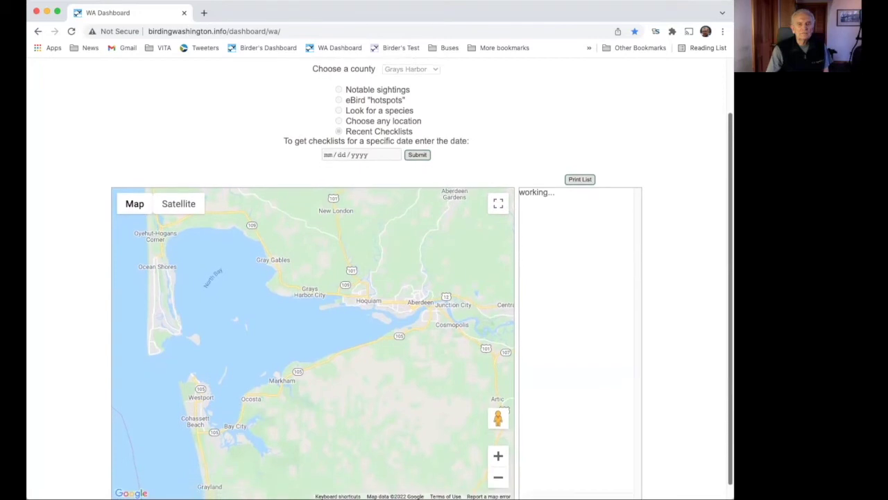
{"action": "scroll", "coordinate": [730, 277], "scroll_direction": "down", "scroll_amount": 1}
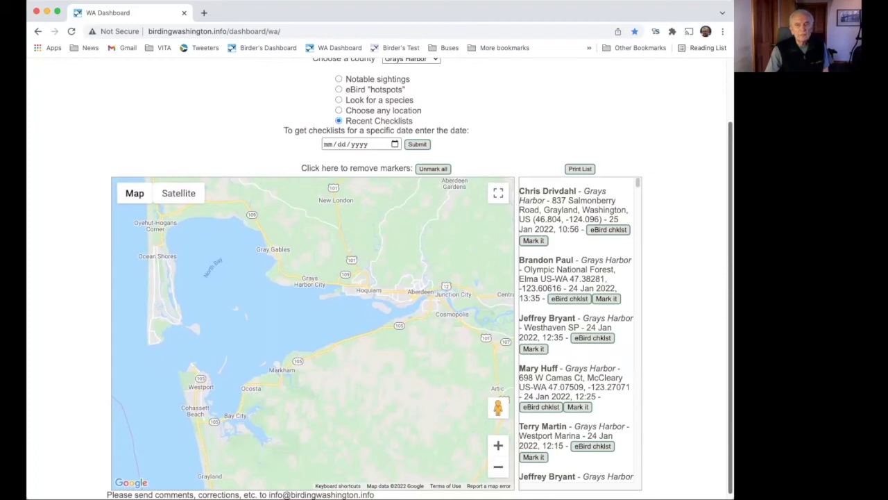
{"action": "scroll", "coordinate": [417, 277], "scroll_direction": "down", "scroll_amount": 1}
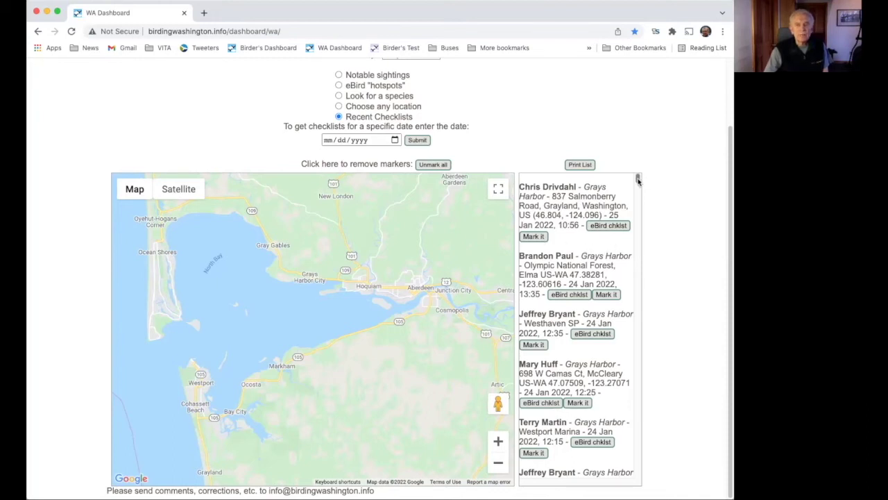
- Look through the recent checklists and the specific-date, county and time-period options, and return to the start of the list
{"action": "scroll", "coordinate": [637, 179], "scroll_direction": "down", "scroll_amount": 15}
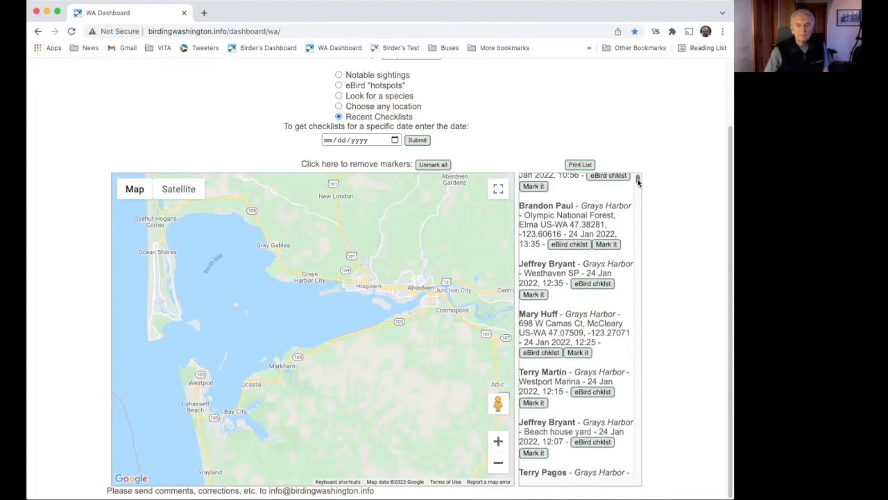
{"action": "left_click_drag", "start_coordinate": [636, 225], "coordinate": [638, 174]}
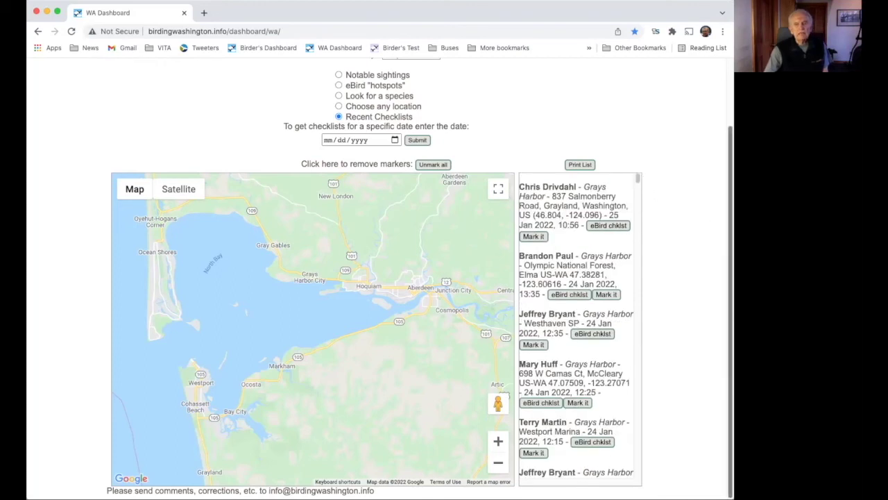
{"action": "scroll", "coordinate": [716, 224], "scroll_direction": "up", "scroll_amount": 3}
{"action": "scroll", "coordinate": [664, 243], "scroll_direction": "up", "scroll_amount": 2}
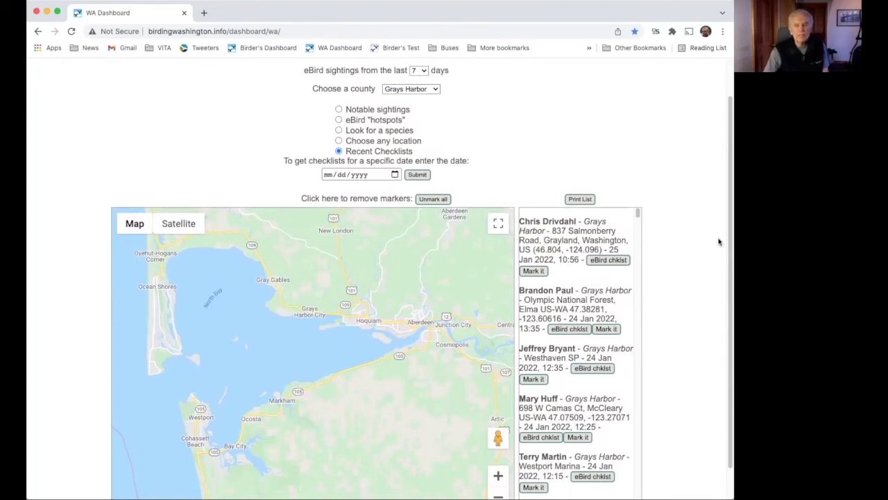
{"action": "scroll", "coordinate": [728, 242], "scroll_direction": "down", "scroll_amount": 1}
{"action": "scroll", "coordinate": [709, 289], "scroll_direction": "down", "scroll_amount": 2}
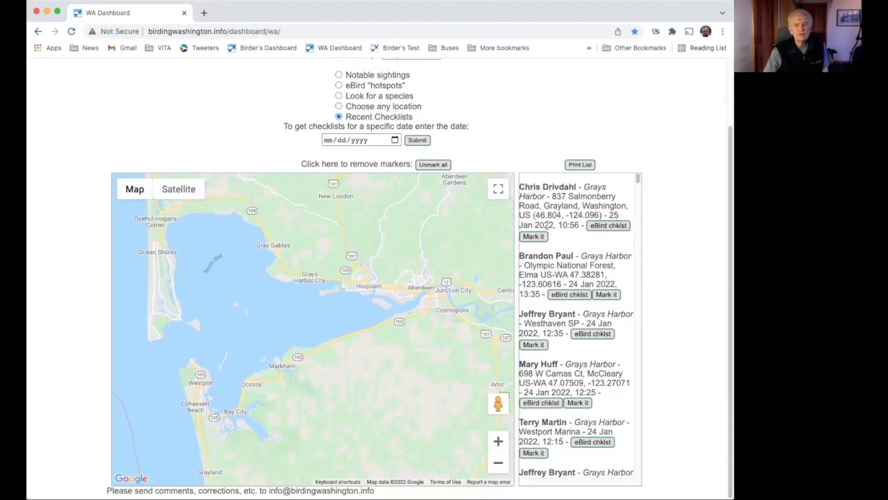
- Look through the Grays Harbor recent checklists to the end and back, and review the county choices, keeping Grays Harbor
{"action": "left_click_drag", "start_coordinate": [638, 180], "coordinate": [630, 484]}
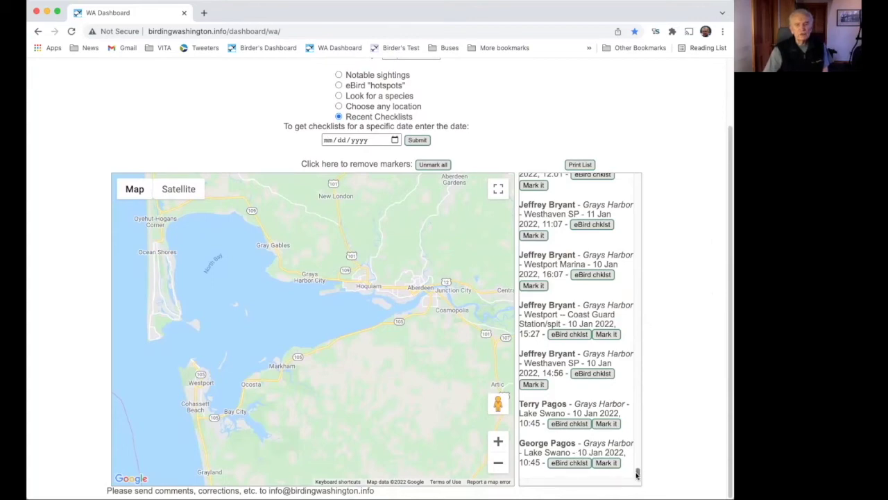
{"action": "left_click_drag", "start_coordinate": [638, 473], "coordinate": [633, 179]}
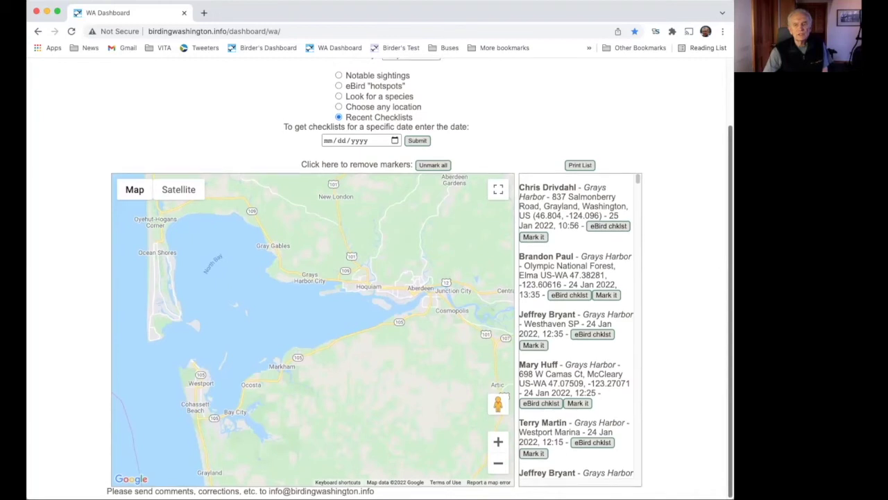
{"action": "scroll", "coordinate": [500, 142], "scroll_direction": "up", "scroll_amount": 2}
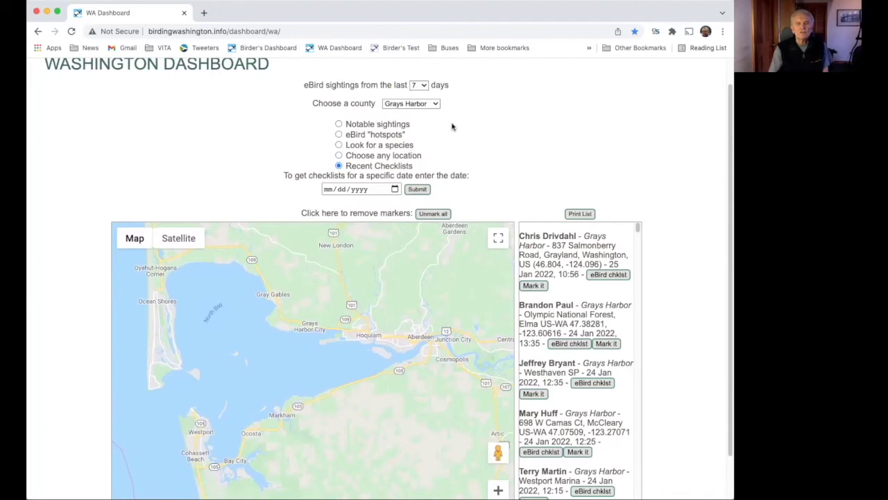
{"action": "left_click", "coordinate": [436, 104]}
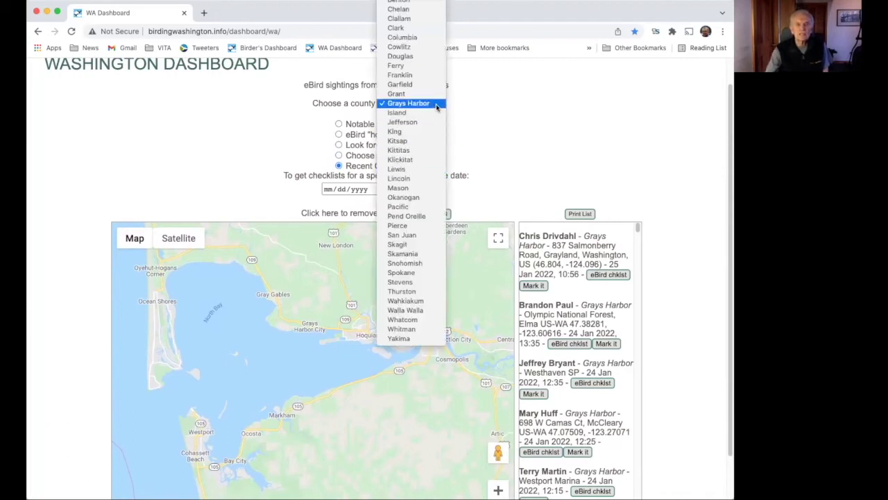
{"action": "left_click", "coordinate": [436, 106]}
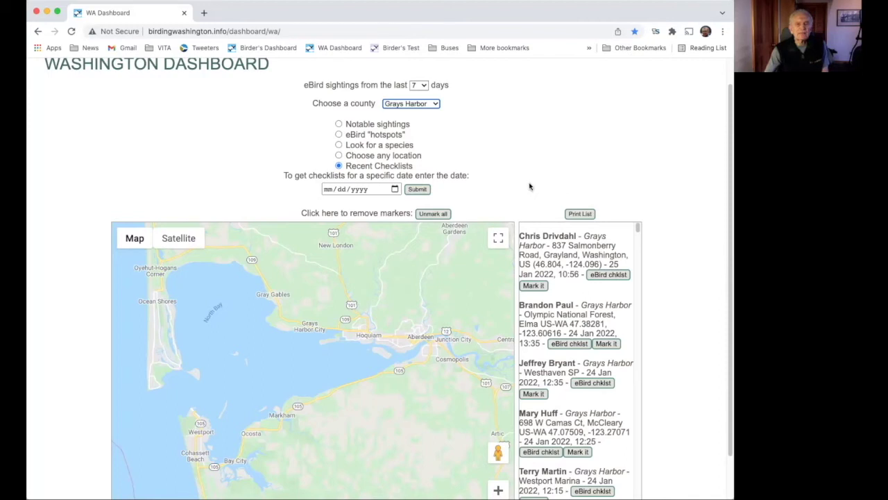
- Get the Grays Harbor checklists submitted for the specific date 05/08/2021
{"action": "left_click", "coordinate": [366, 192]}
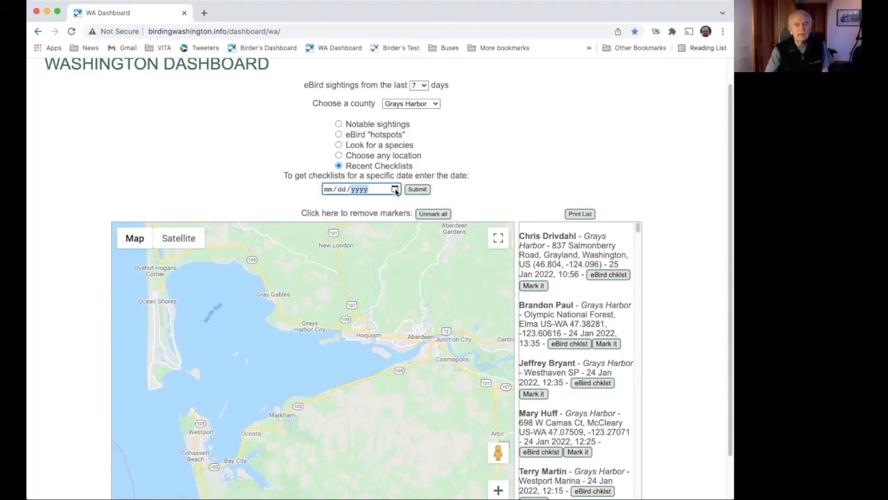
{"action": "left_click", "coordinate": [395, 189]}
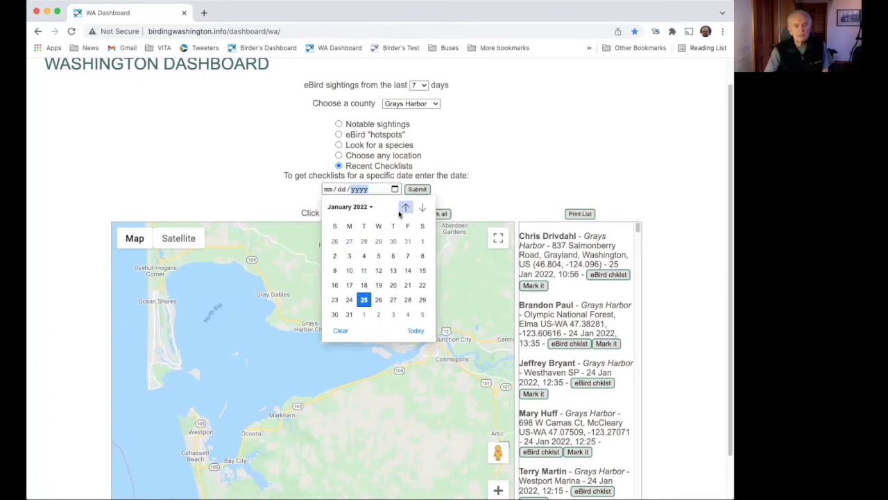
{"action": "left_click", "coordinate": [422, 208]}
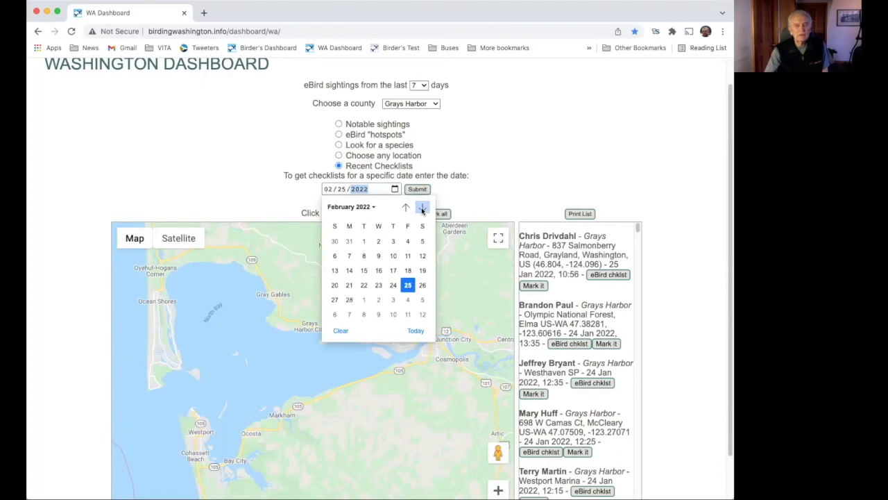
{"action": "left_click", "coordinate": [406, 208]}
{"action": "left_click", "coordinate": [406, 208]}
{"action": "left_click", "coordinate": [406, 208]}
{"action": "left_click", "coordinate": [407, 207]}
{"action": "left_click", "coordinate": [406, 207]}
{"action": "left_click", "coordinate": [406, 208]}
{"action": "left_click", "coordinate": [406, 208]}
{"action": "left_click", "coordinate": [407, 208]}
{"action": "left_click", "coordinate": [406, 207]}
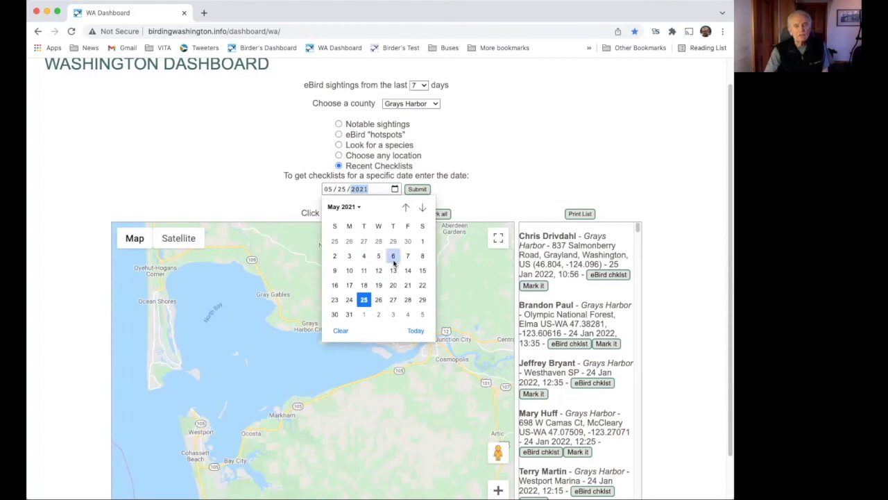
{"action": "left_click", "coordinate": [423, 256]}
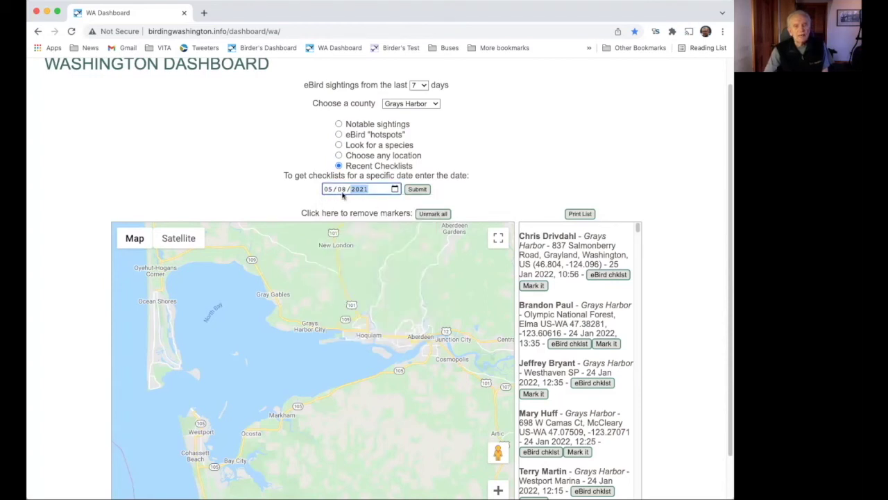
{"action": "left_click", "coordinate": [417, 190]}
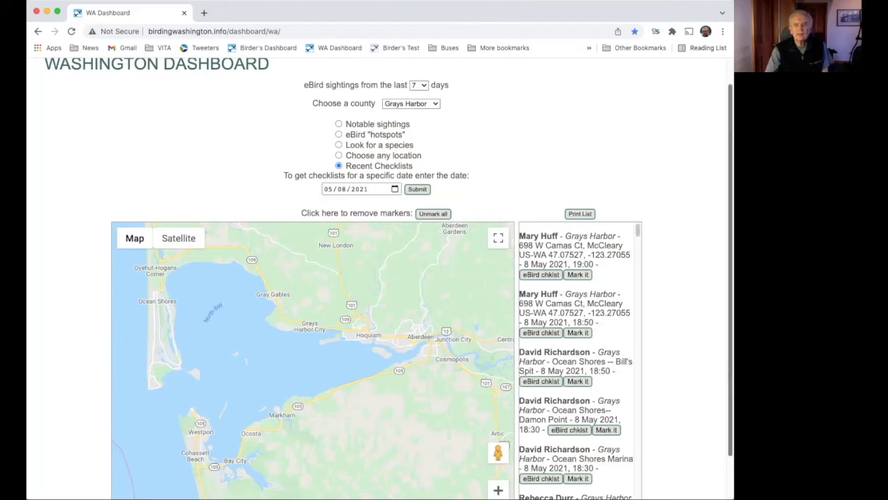
- Look through the 8 May 2021 checklists to the end of the list and return to its start
{"action": "scroll", "coordinate": [685, 238], "scroll_direction": "down", "scroll_amount": 2}
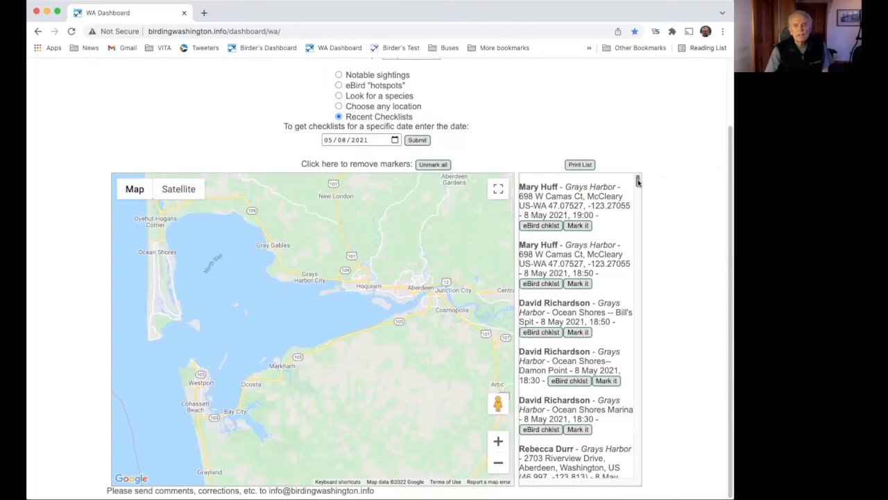
{"action": "left_click_drag", "start_coordinate": [638, 182], "coordinate": [638, 471]}
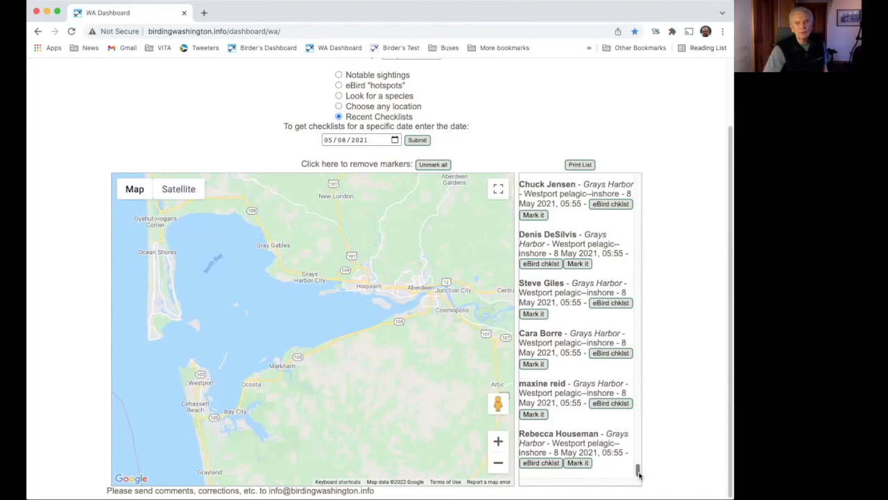
{"action": "left_click_drag", "start_coordinate": [638, 473], "coordinate": [638, 178]}
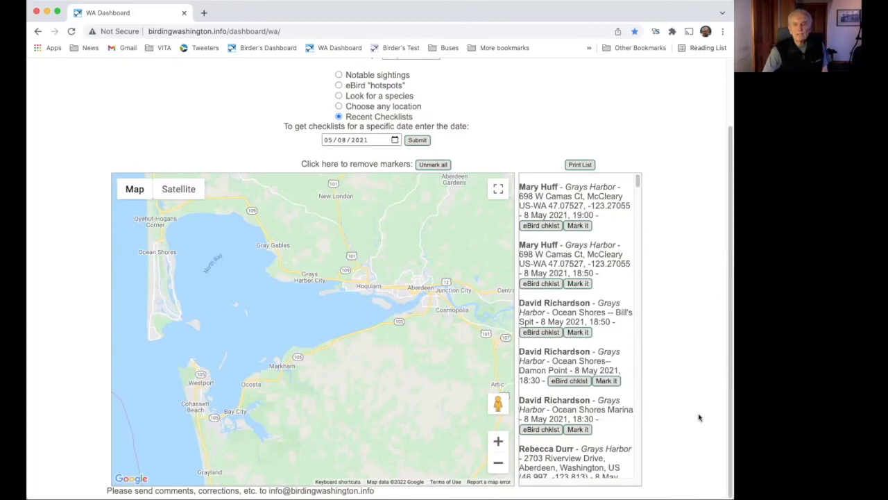
{"action": "scroll", "coordinate": [420, 277], "scroll_direction": "up", "scroll_amount": 2}
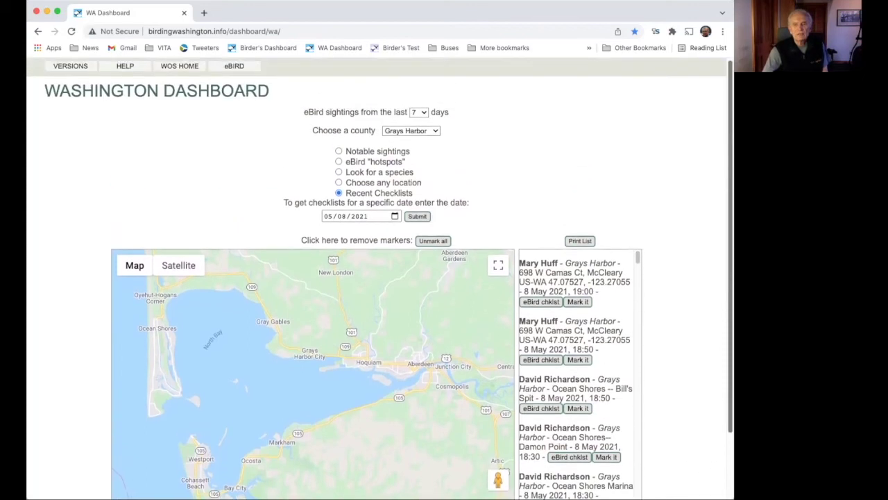
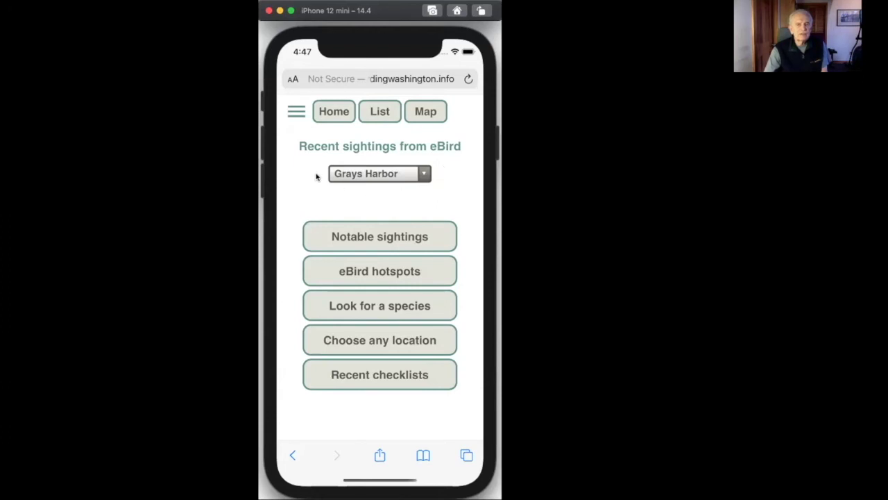
- Switch to the mobile dashboard in the iPhone simulator and review the county choices, keeping Grays Harbor
{"action": "left_click", "coordinate": [424, 175]}
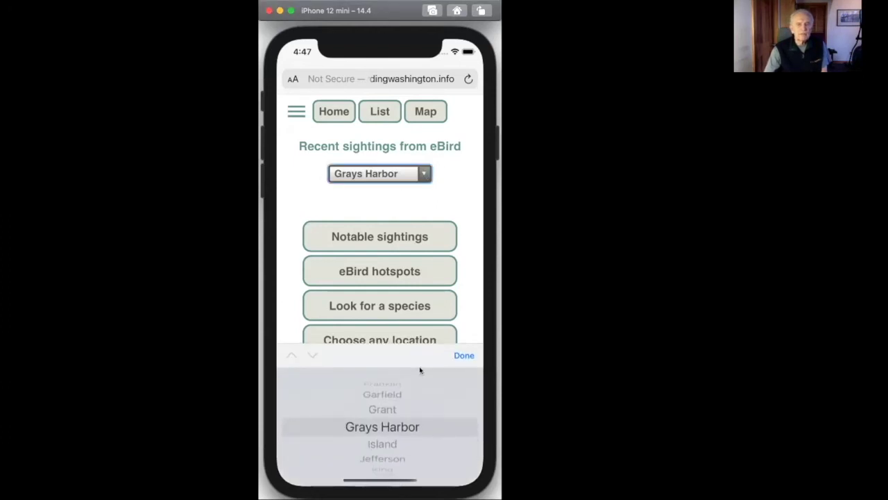
{"action": "mouse_move", "coordinate": [421, 461]}
{"action": "left_mouse_down"}
{"action": "mouse_move", "coordinate": [419, 403]}
{"action": "mouse_move", "coordinate": [421, 449]}
{"action": "left_mouse_up"}
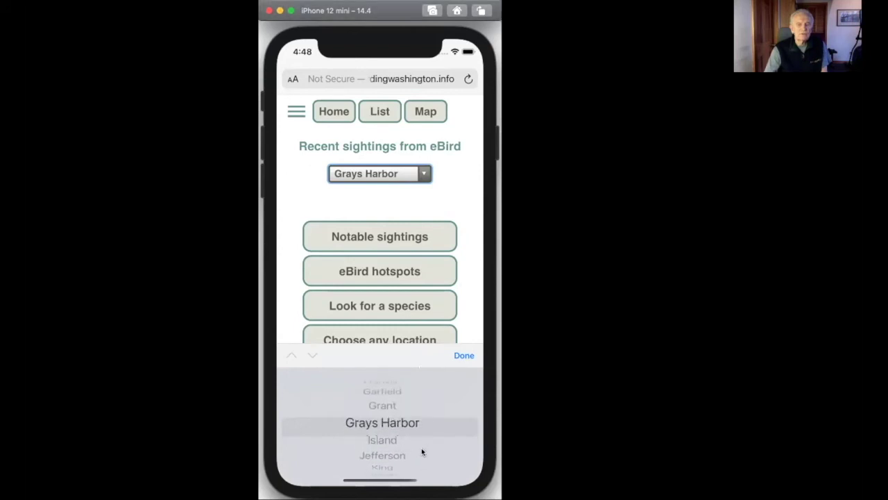
{"action": "left_click", "coordinate": [463, 355]}
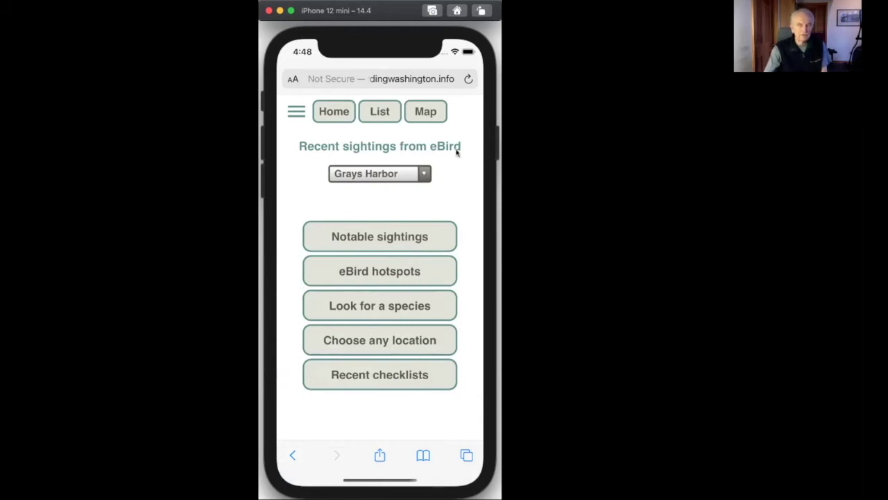
- View the mobile dashboard's recent checklists and its map, and return to the checklists
{"action": "left_click", "coordinate": [381, 116]}
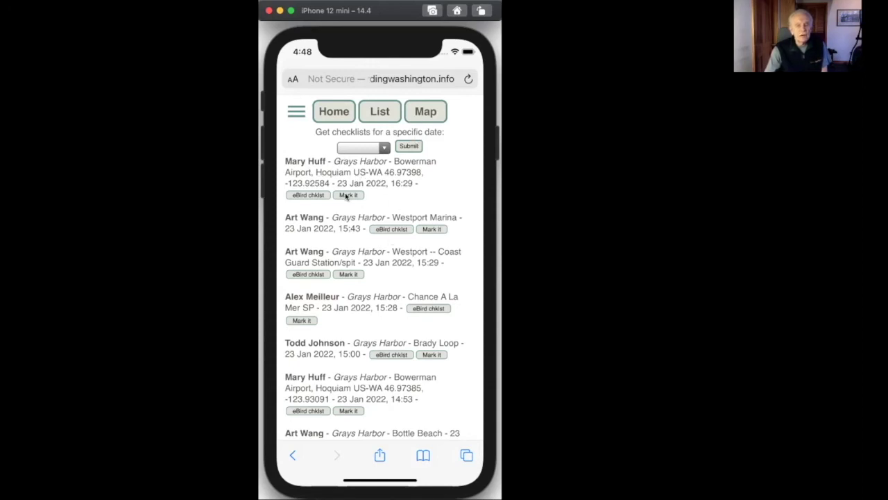
{"action": "left_click", "coordinate": [421, 112]}
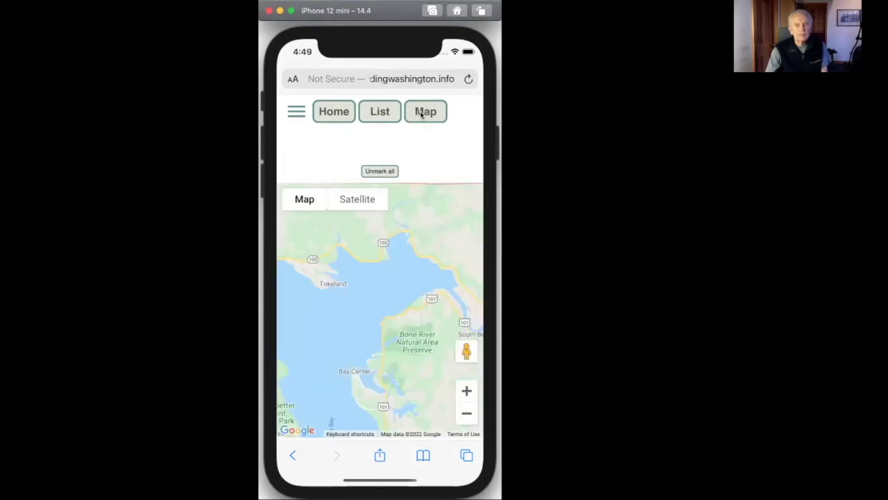
{"action": "left_click", "coordinate": [387, 114]}
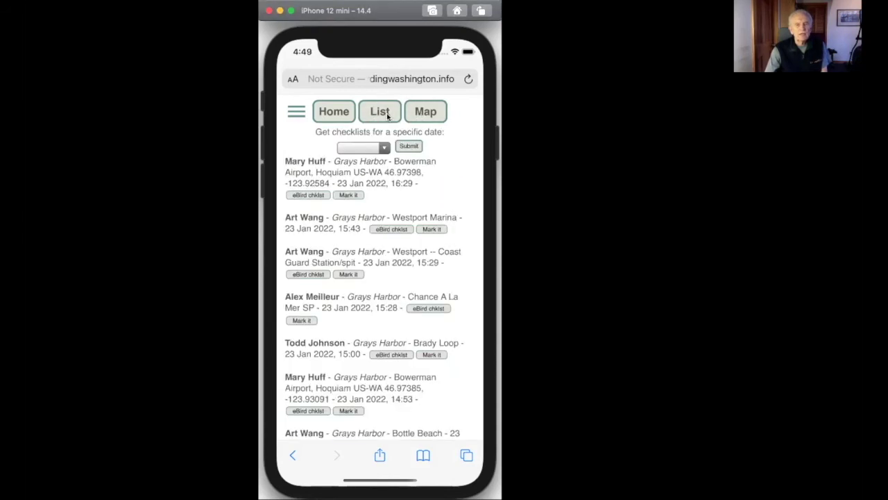
- Mark the 23 Jan 2022, 16:29 Bowerman Airport checklist on the mobile map and return to the dashboard's home page
{"action": "left_click", "coordinate": [350, 195]}
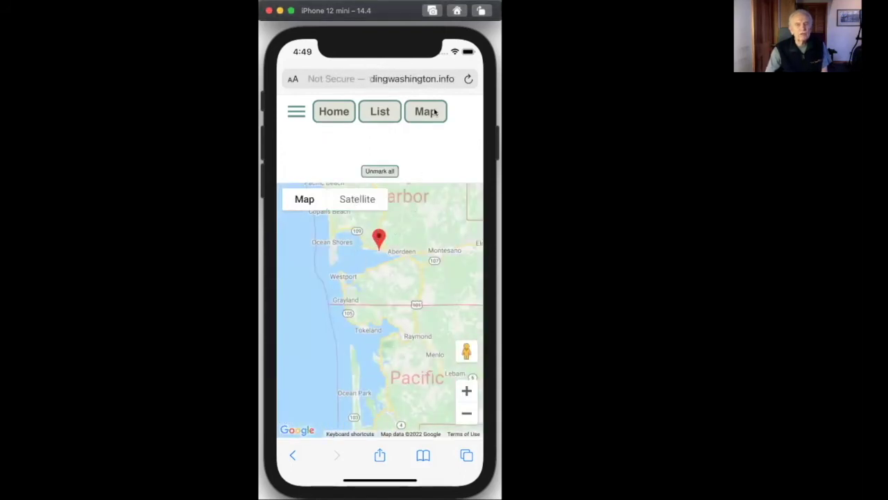
{"action": "left_click", "coordinate": [385, 113]}
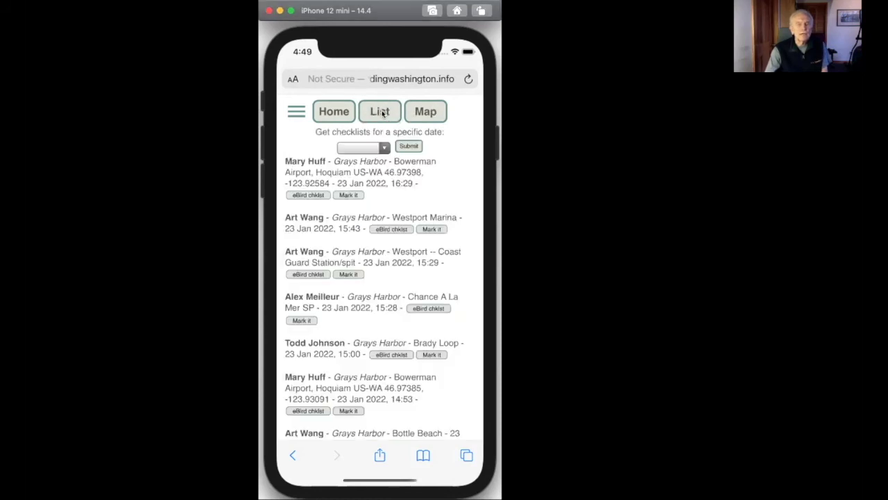
{"action": "left_click", "coordinate": [332, 115]}
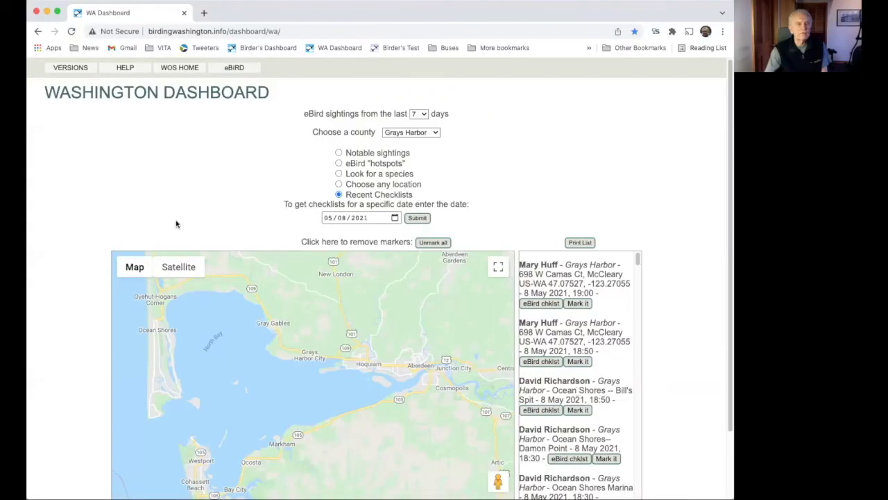
- Switch to the desktop dashboard, view the page listing the Birder's Dashboard versions, and return to the Washington dashboard
{"action": "left_click", "coordinate": [70, 68]}
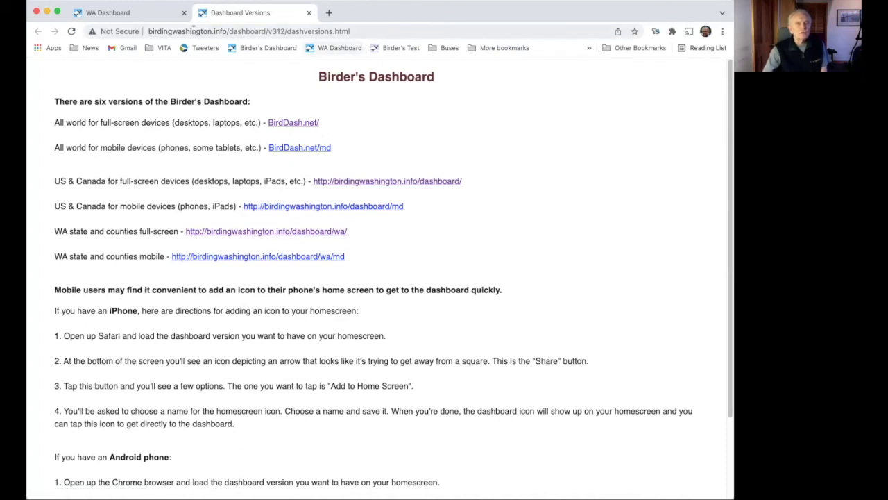
{"action": "left_click", "coordinate": [155, 16]}
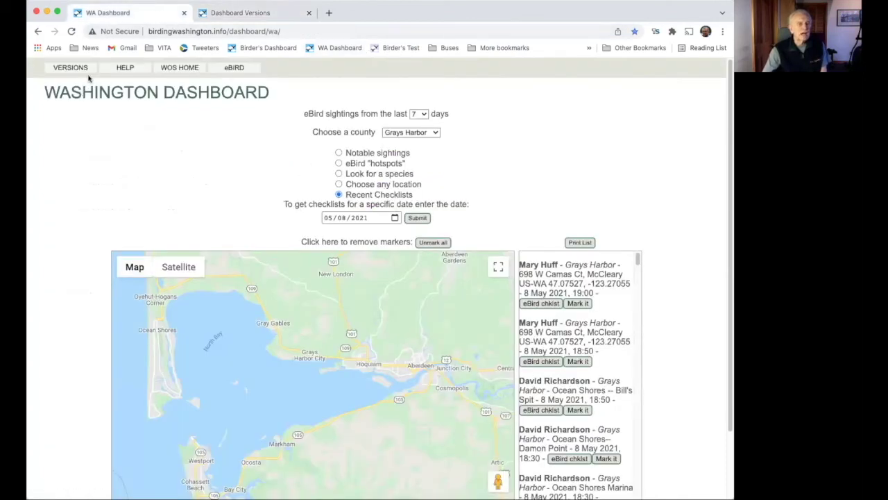